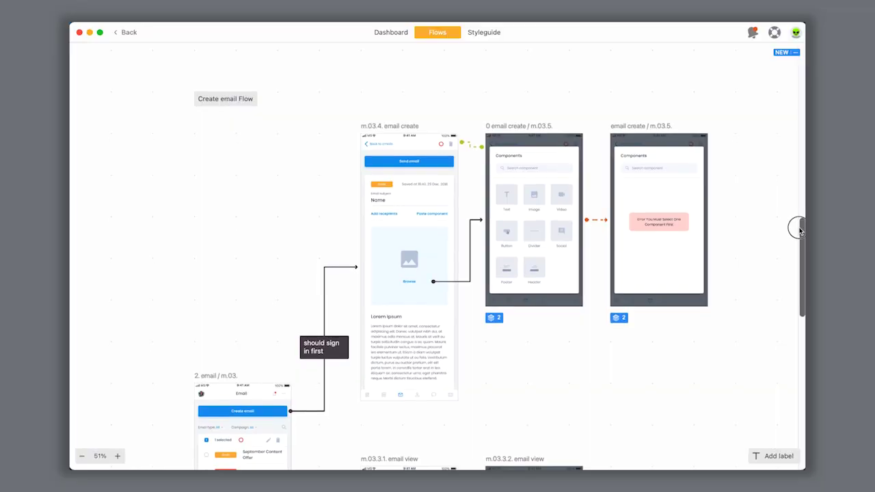
Look through the flow board from the email creation screens to the email view screens.
scroll(797, 227, down, 3)
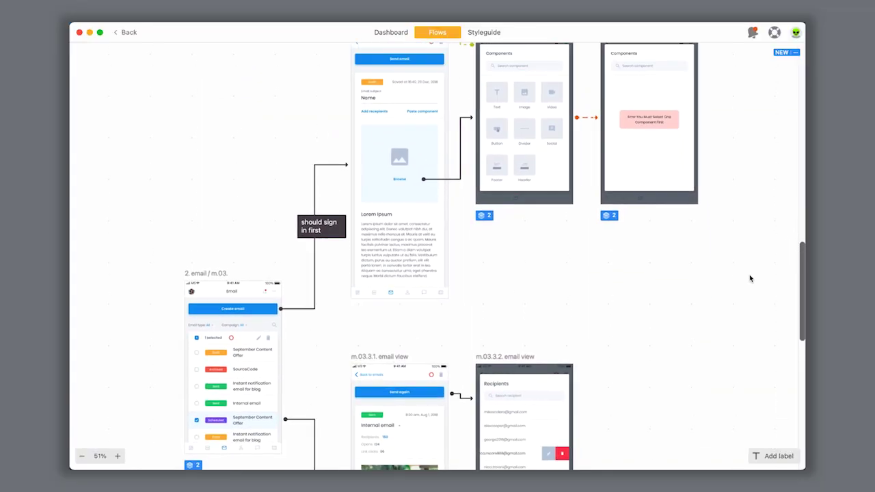
scroll(750, 275, up, 3)
scroll(749, 278, down, 1)
scroll(749, 279, down, 3)
scroll(670, 294, up, 3)
scroll(590, 312, down, 3)
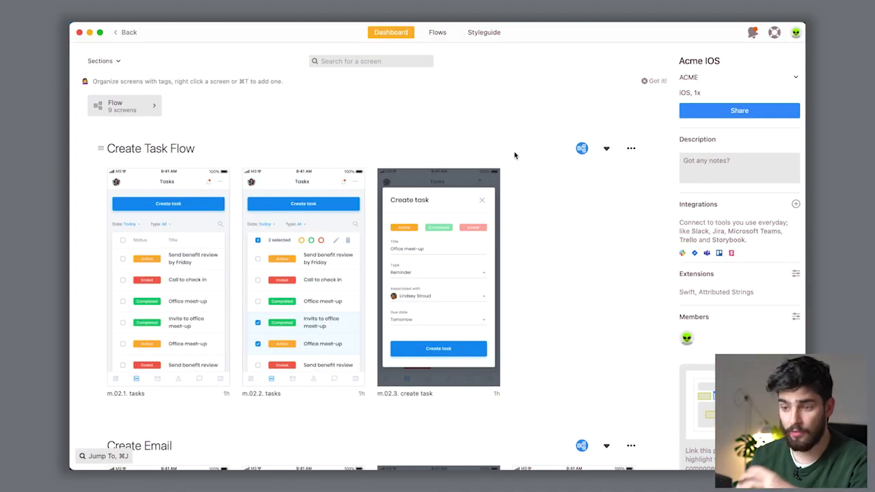
Leave the Acme IOS project and return to the workspace's project overview.
key(super+bracketleft)
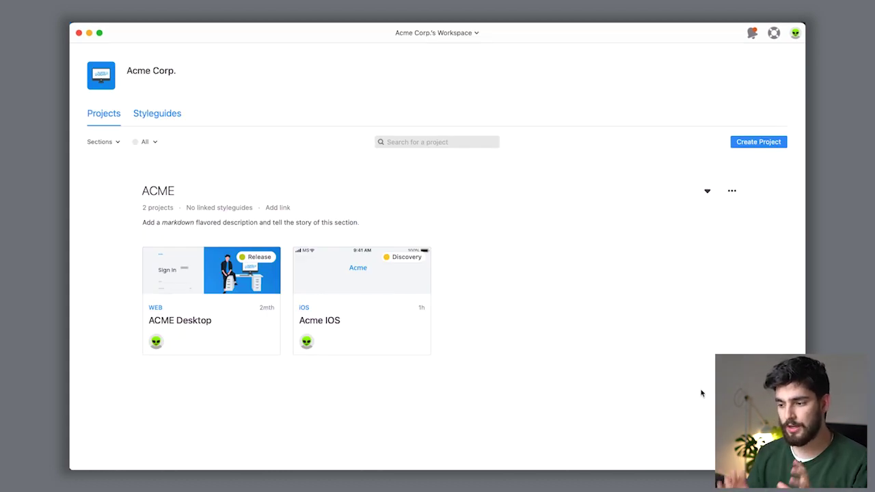
mouse_move(136, 190)
click(128, 256)
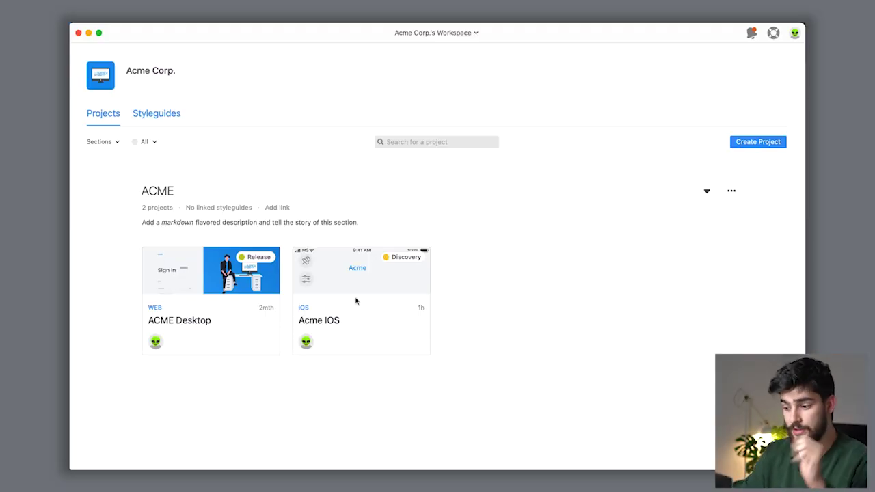
Switch to Figma with the Acme (Copy) design file.
mouse_move(517, 449)
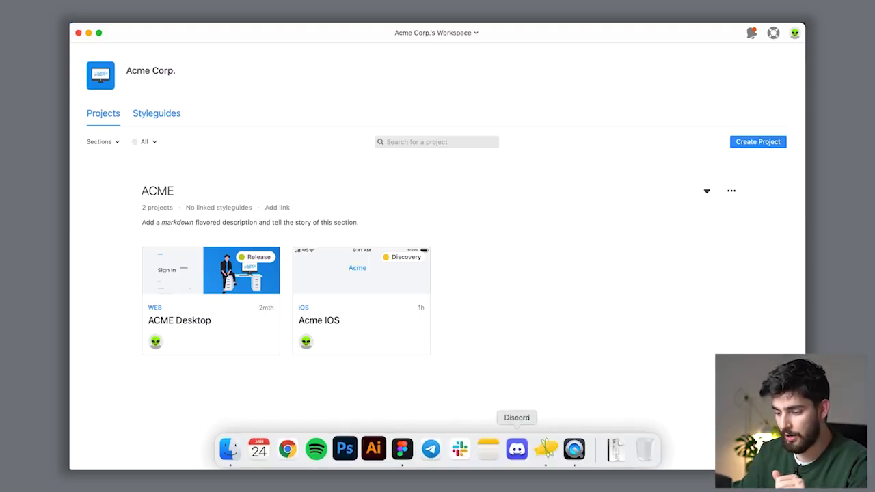
click(402, 465)
click(523, 244)
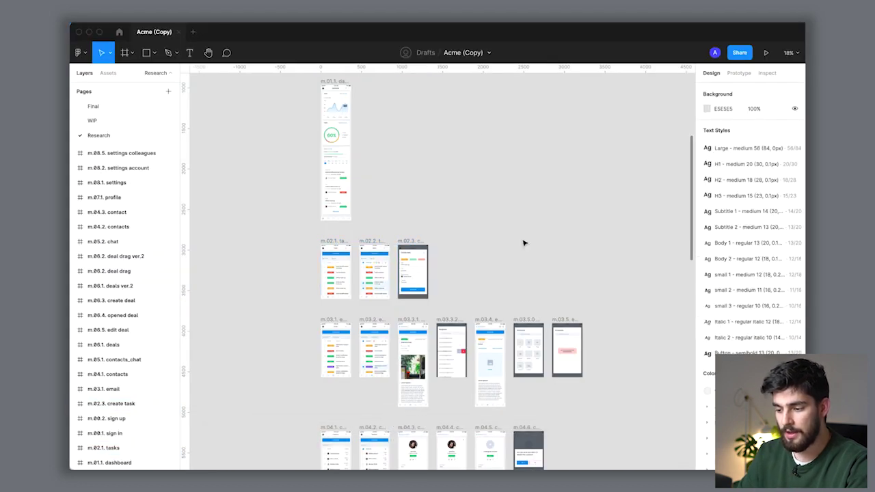
Examine the rows of task, email and contact screens on the Research page, ending at the task screens.
scroll(490, 346, down, 3)
scroll(490, 346, up, 5)
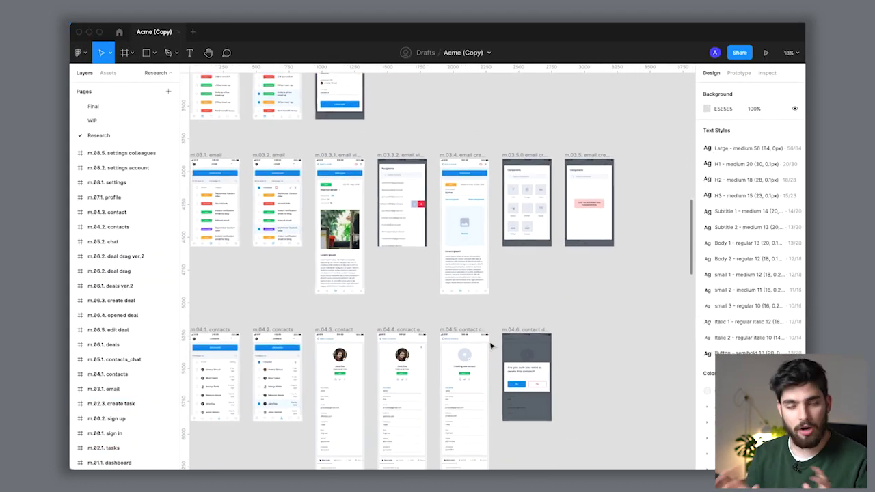
scroll(490, 346, down, 3)
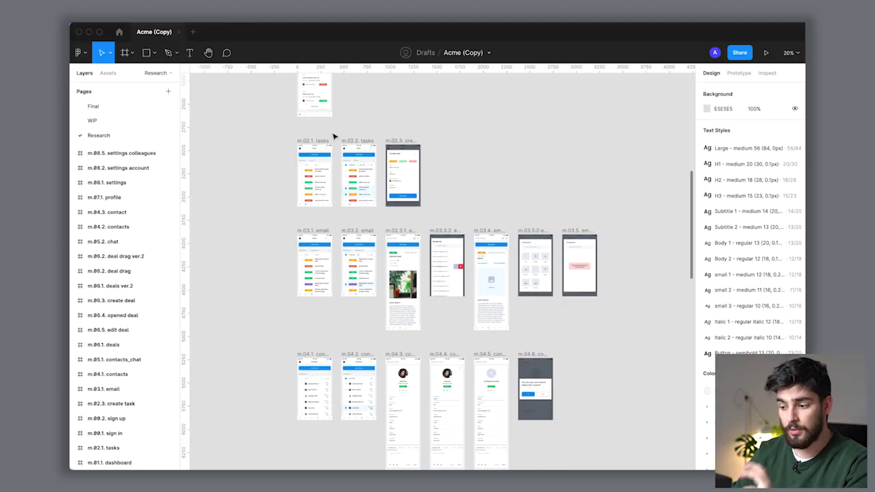
scroll(333, 136, up, 5)
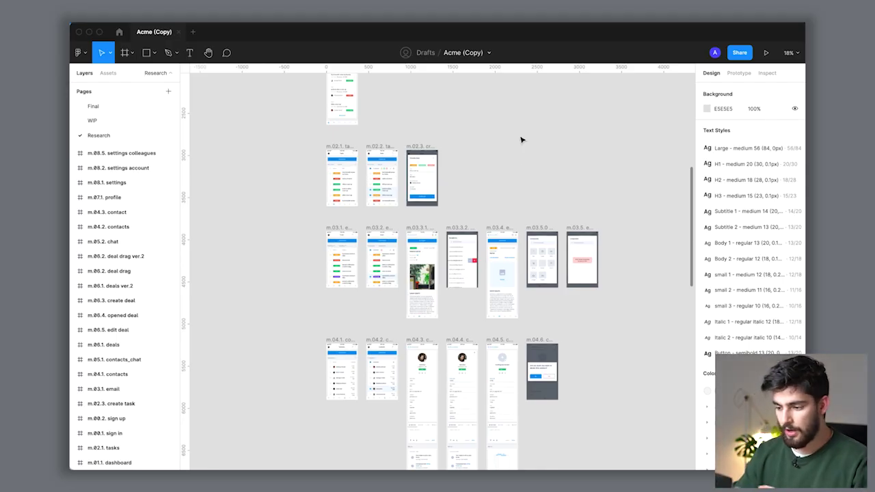
scroll(445, 120, up, 3)
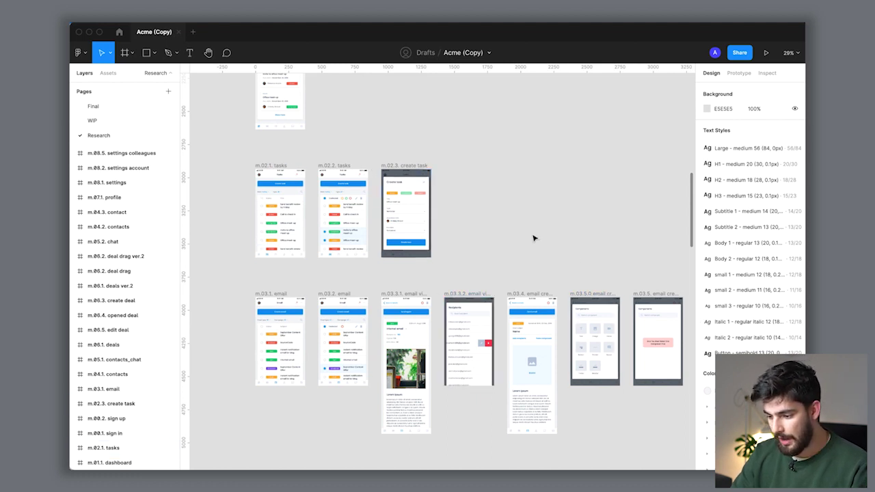
scroll(533, 239, down, 4)
scroll(533, 238, right, 2)
scroll(560, 246, down, 5)
scroll(570, 203, up, 5)
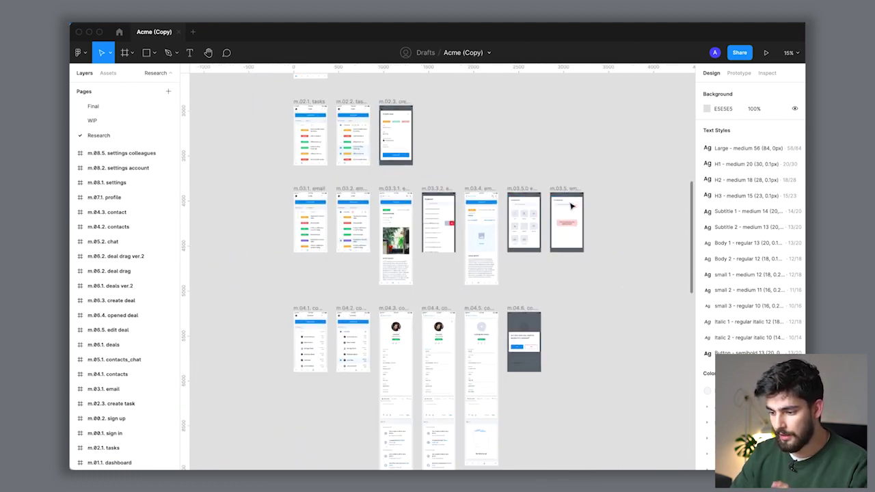
scroll(571, 205, up, 3)
scroll(571, 206, left, 2)
scroll(328, 123, up, 4)
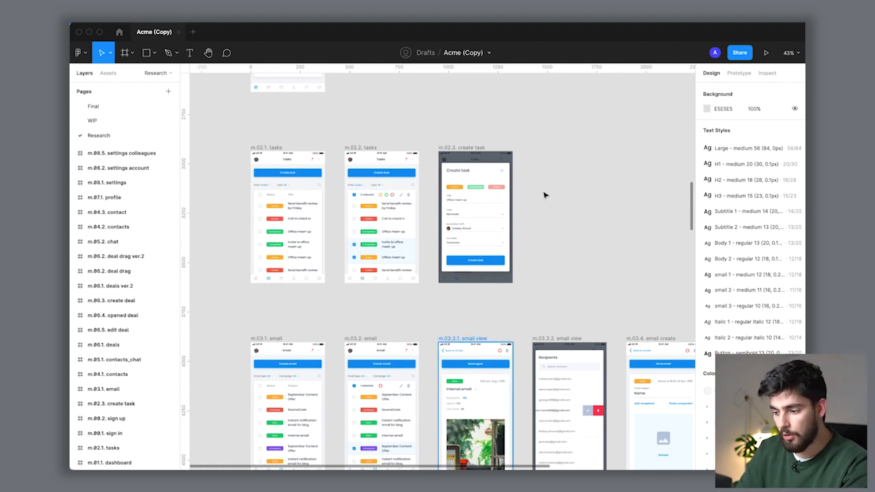
scroll(273, 158, up, 5)
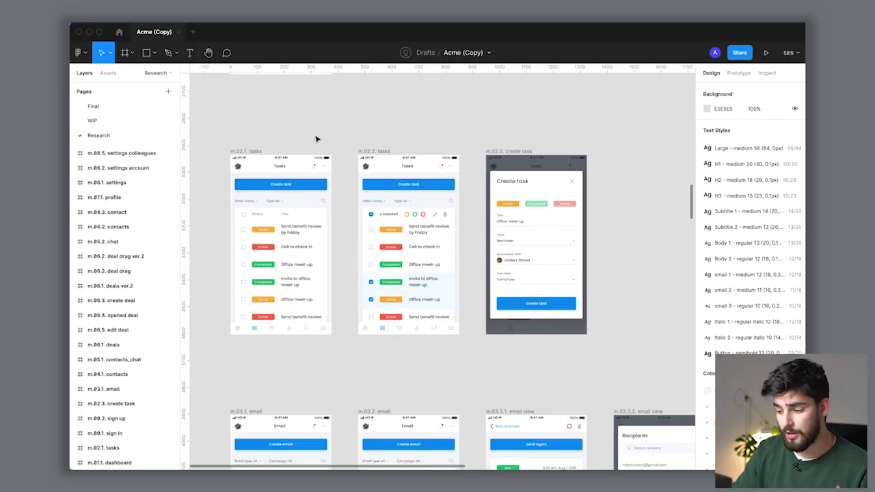
Draw a steep line about 239 px long between the m.02.1 and m.02.2 tasks screens and set its stroke width to 6.
key(p)
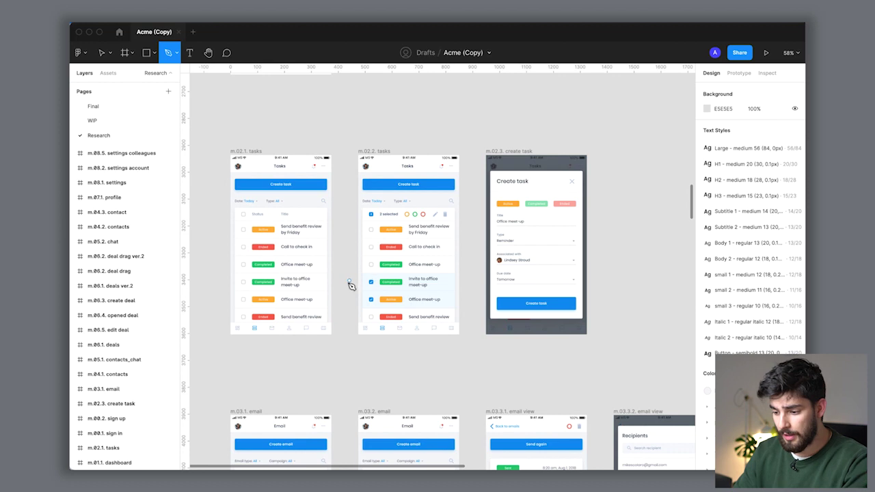
key(l)
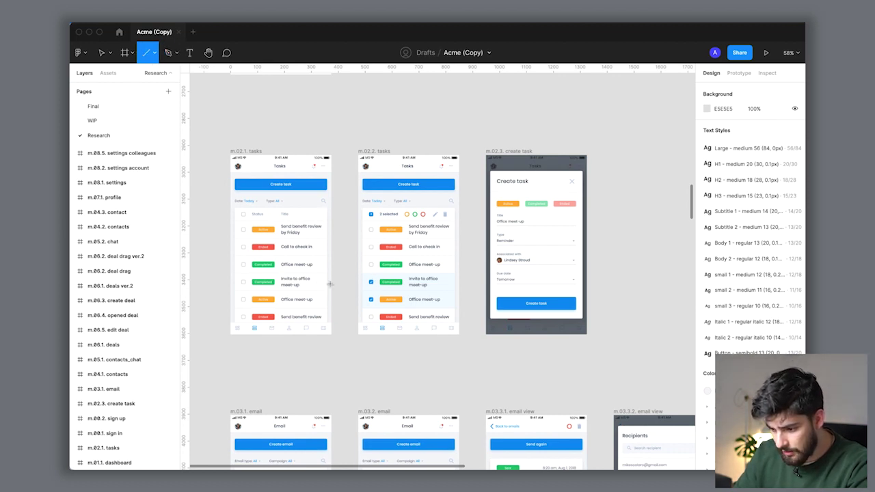
mouse_move(333, 284)
mouse_down()
mouse_move(352, 244)
mouse_move(356, 193)
mouse_up()
click(474, 240)
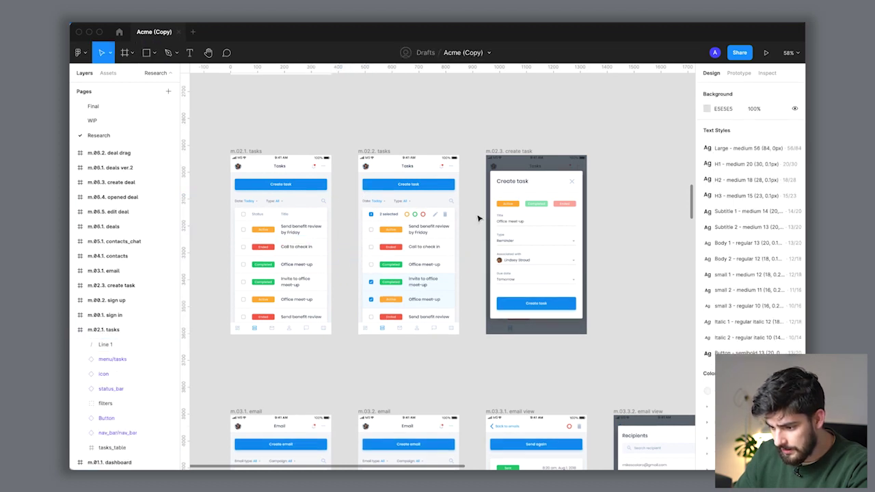
key(l)
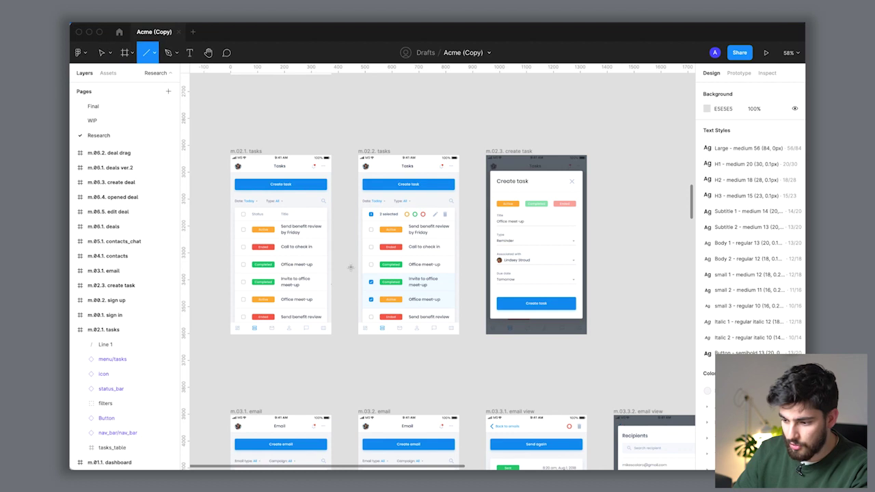
drag(342, 277, 352, 214)
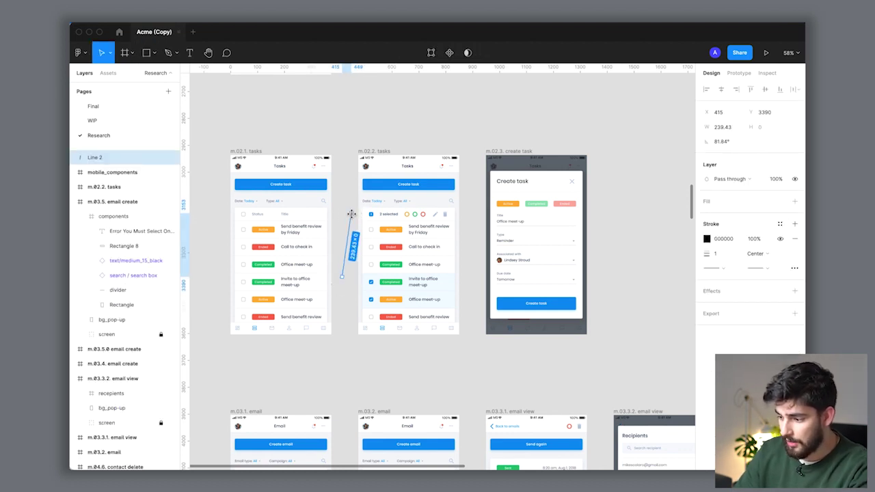
click(722, 254)
text(6)
key(Return)
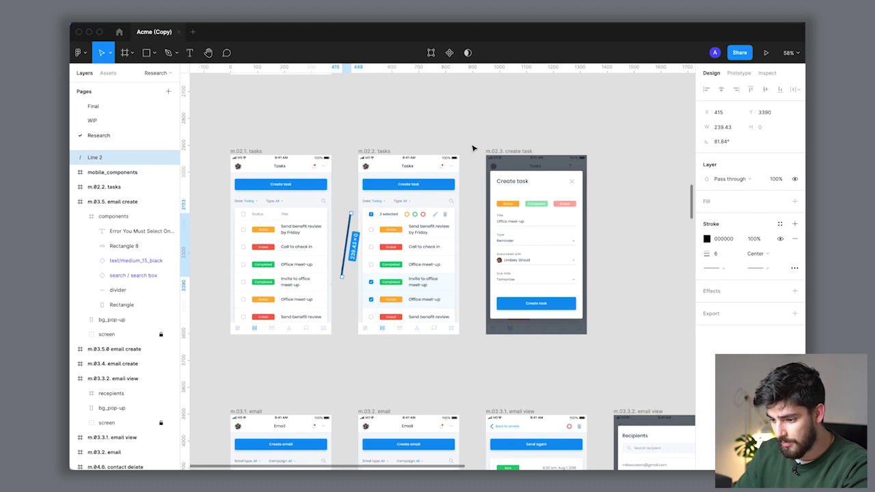
Duplicate the line and place the copy between the m.02.2 tasks and m.02.3 create task screens.
key(ctrl+c)
key(ctrl+v)
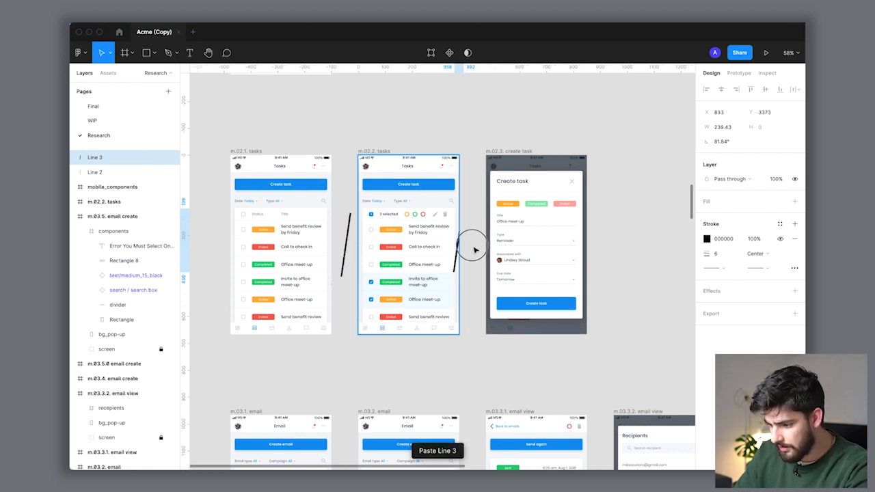
drag(472, 251, 473, 249)
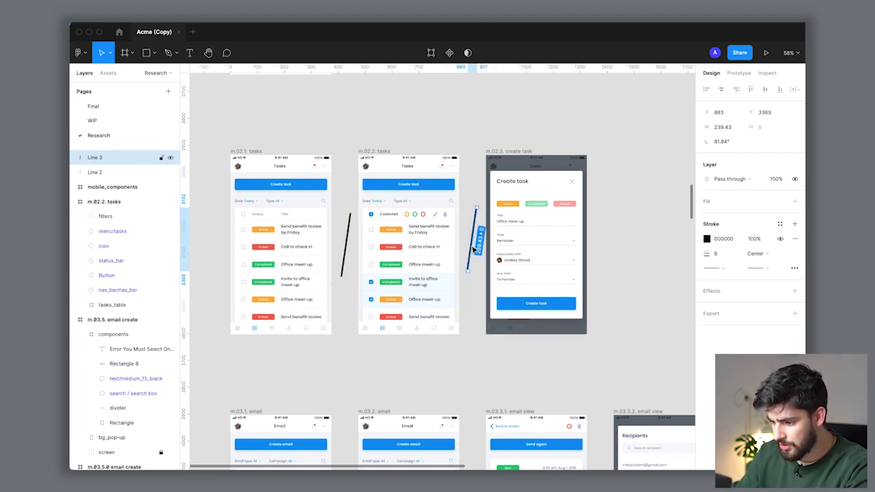
Flip the copied line horizontally and reshape it into a nearly horizontal connector about 51 px long beside the Create task button.
key(shift+h)
key(shift+Down)
key(shift+Down)
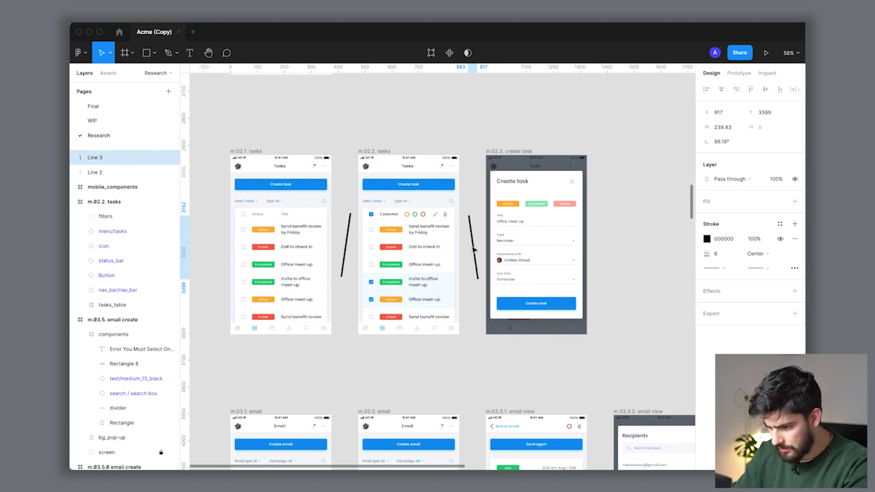
drag(468, 216, 467, 182)
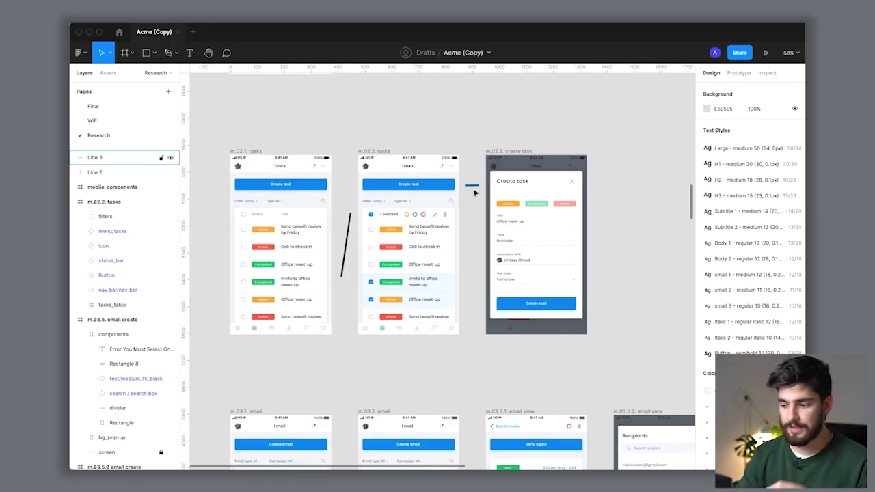
Delete both connector lines from the gaps between the task screens.
click(475, 190)
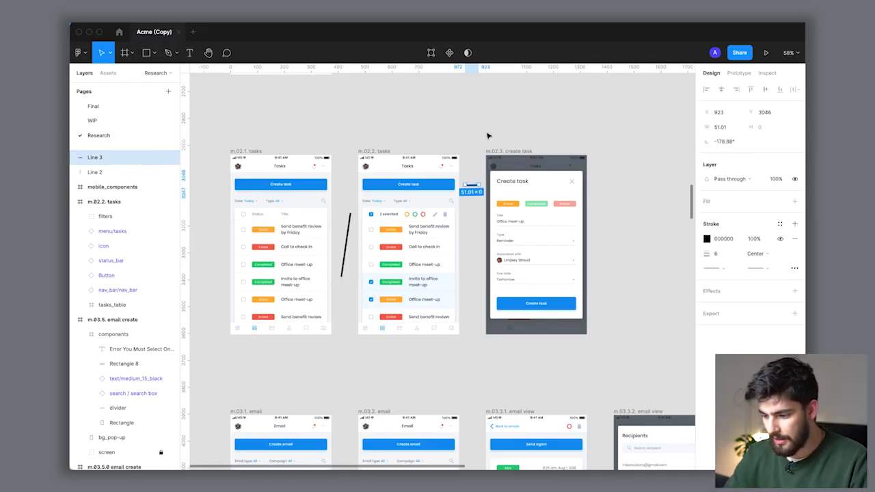
key(Delete)
click(346, 261)
key(Delete)
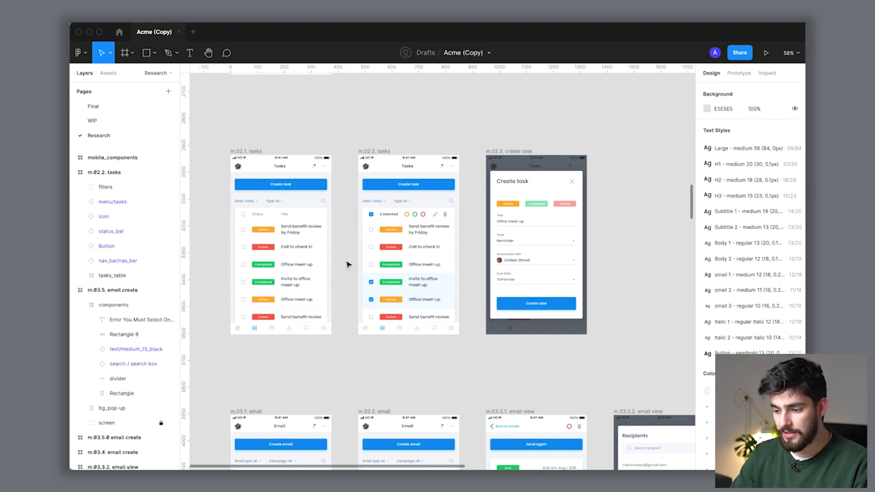
Select the m.02.1 tasks, m.02.2 tasks and m.02.3 create task frames, run the Zeplin plugin and close its window.
click(252, 152)
shift+click(385, 151)
shift+click(528, 153)
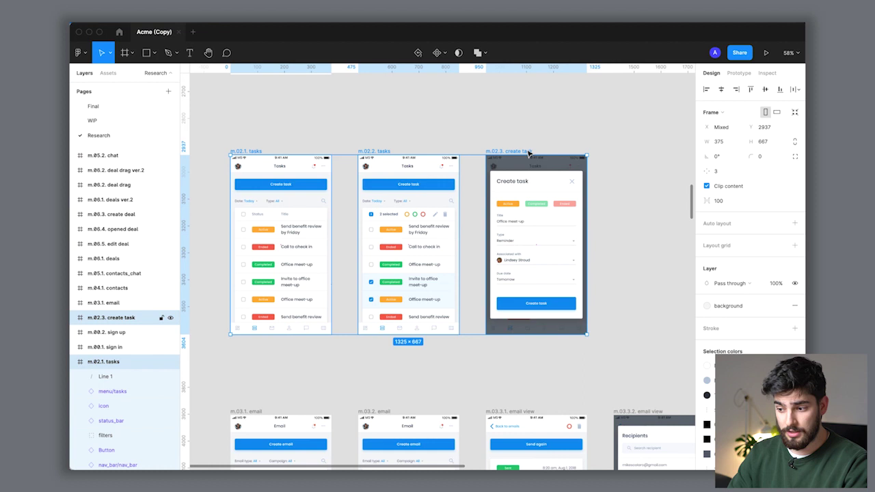
key(super+alt+p)
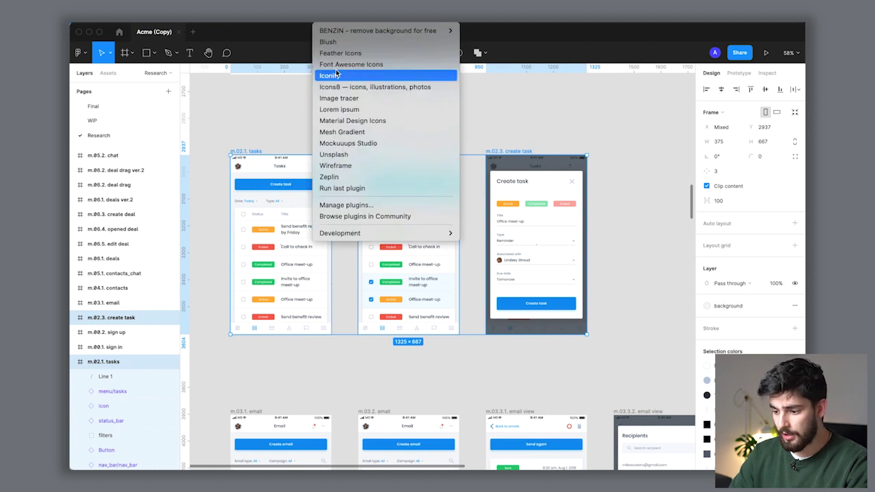
click(355, 178)
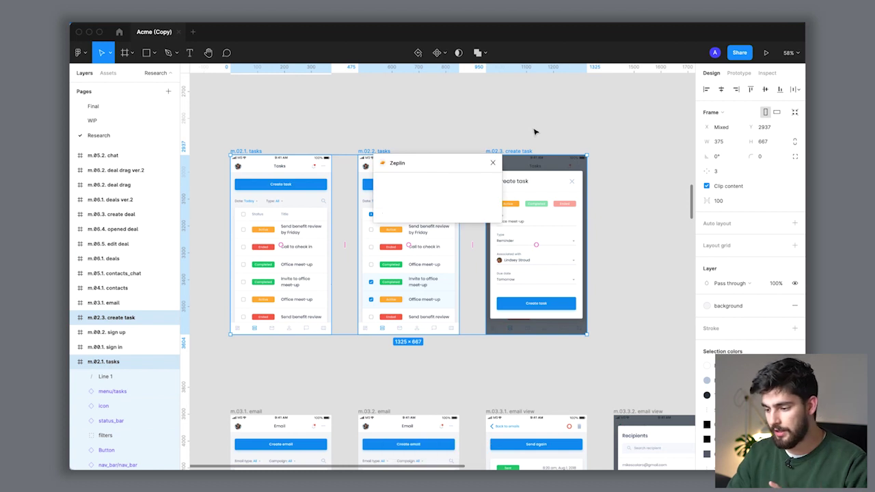
click(491, 163)
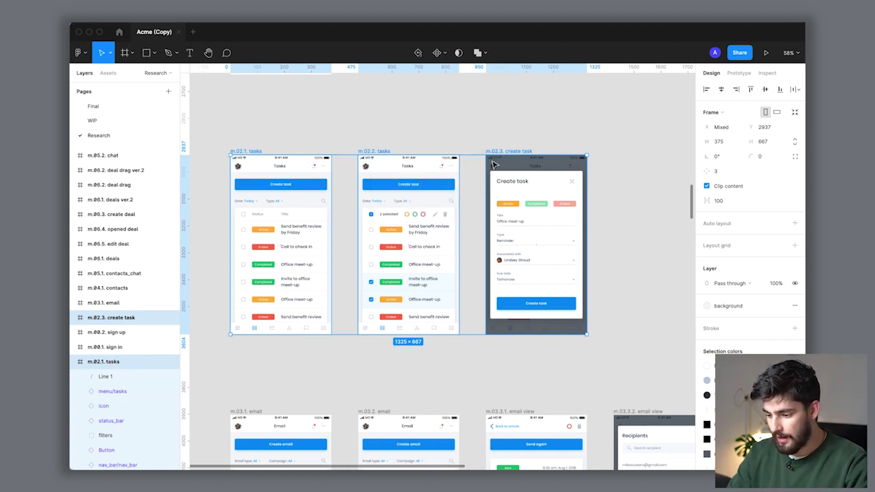
Switch to Zeplin and open the Acme IOS project's dashboard at the Create Task Flow screens.
mouse_move(552, 457)
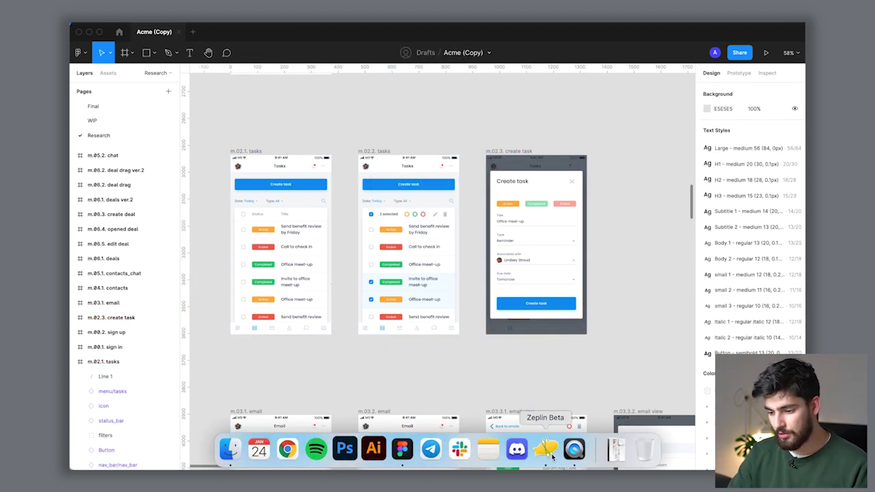
click(551, 454)
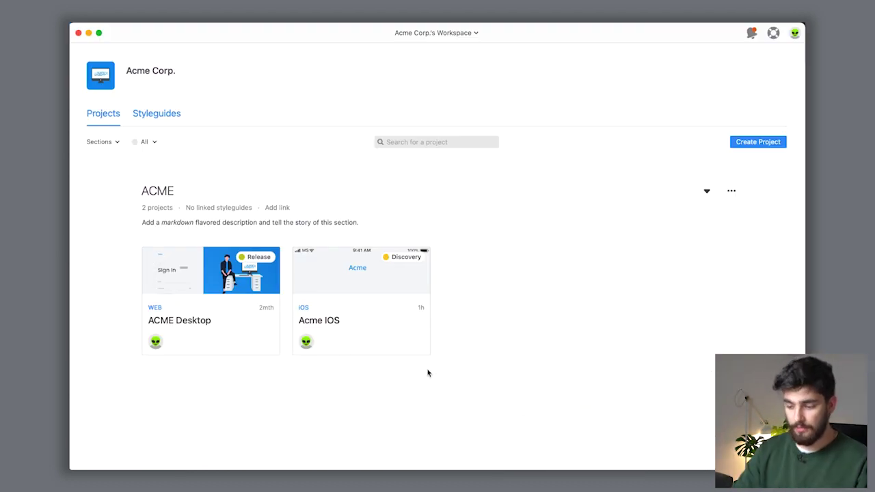
click(361, 336)
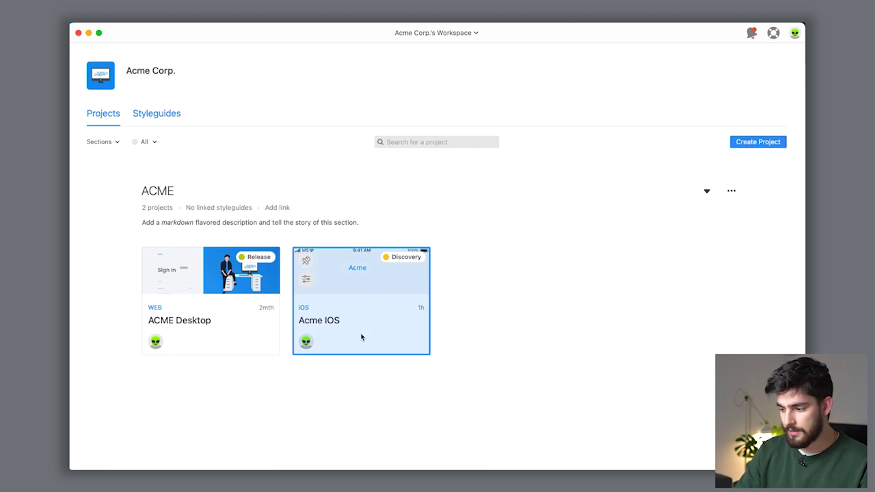
click(361, 336)
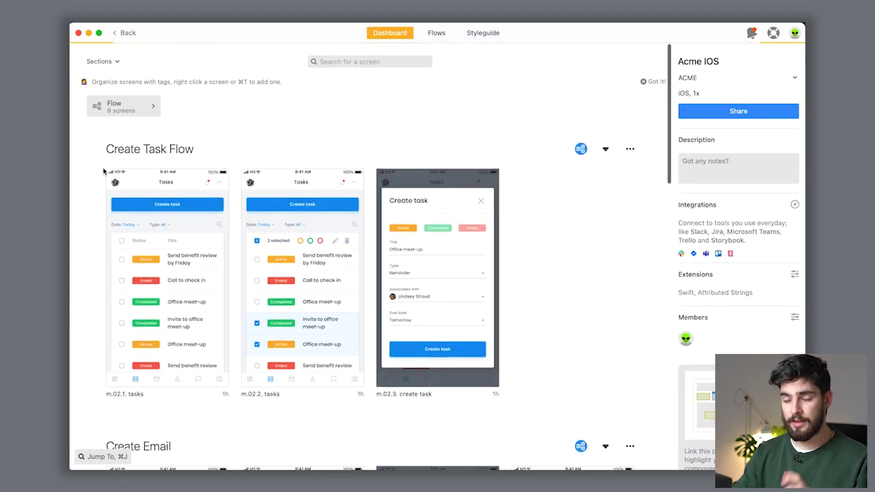
scroll(102, 219, down, 1)
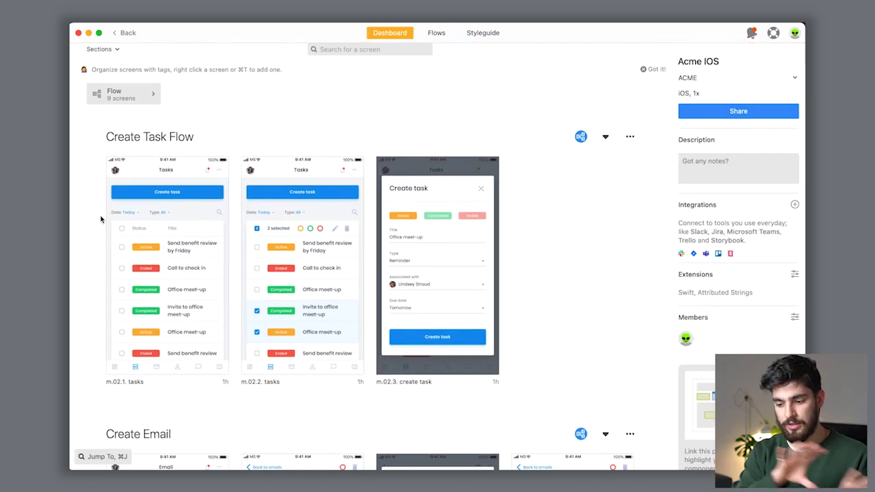
scroll(101, 219, down, 2)
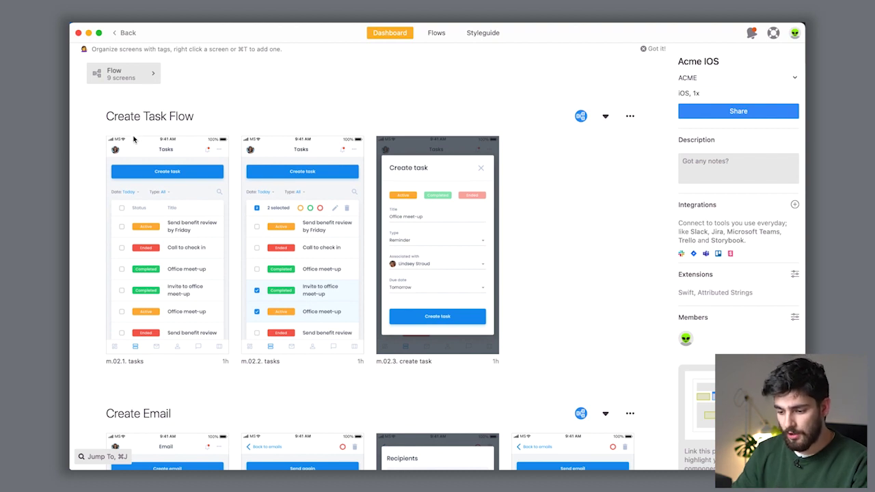
Review the project's sections on the dashboard and open the Create Task Flow section's screens in the flow view.
scroll(154, 262, down, 15)
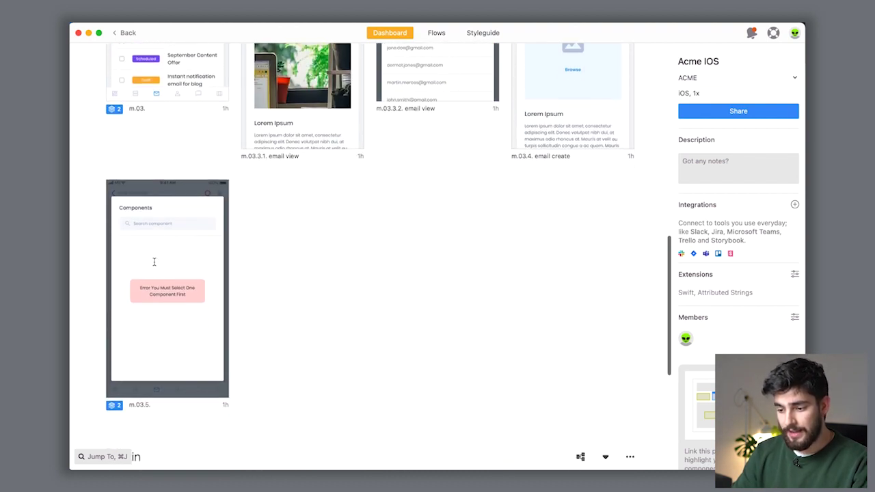
scroll(154, 262, down, 5)
scroll(338, 269, up, 20)
scroll(338, 269, down, 20)
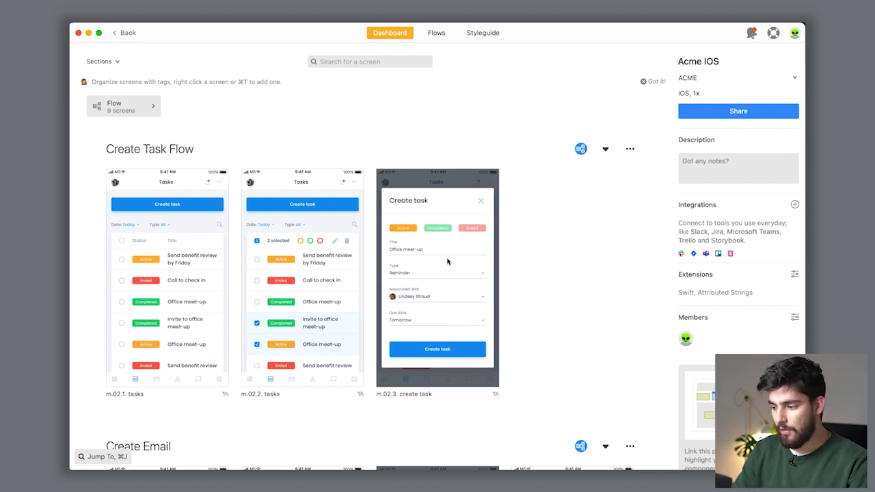
click(581, 149)
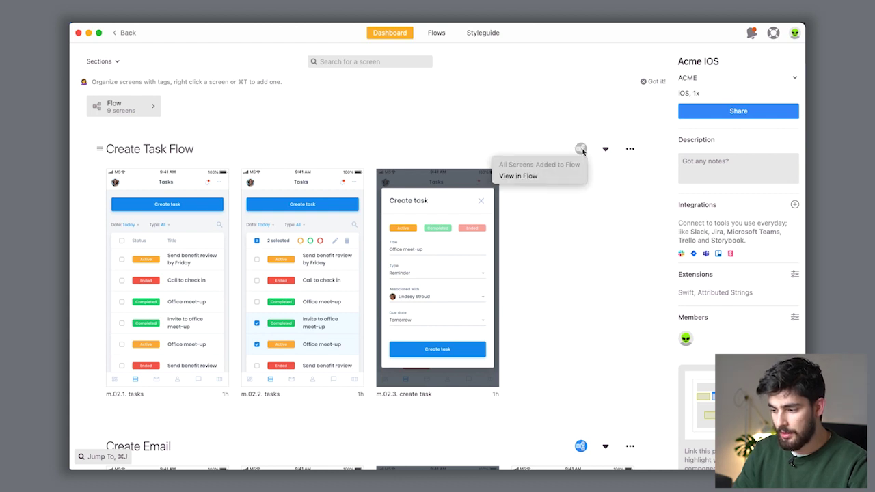
click(541, 176)
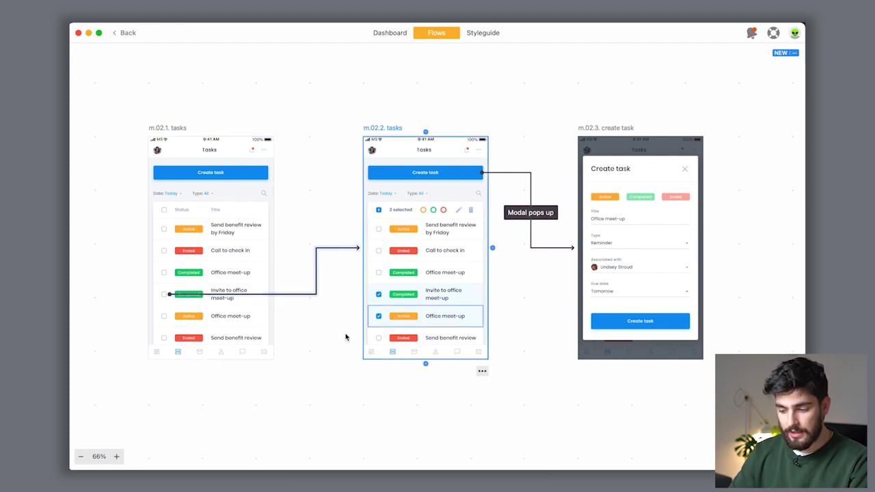
Delete the connector from m.02.1 tasks to m.02.2 tasks and the "Modal pops up" connector to m.02.3 create task.
click(307, 299)
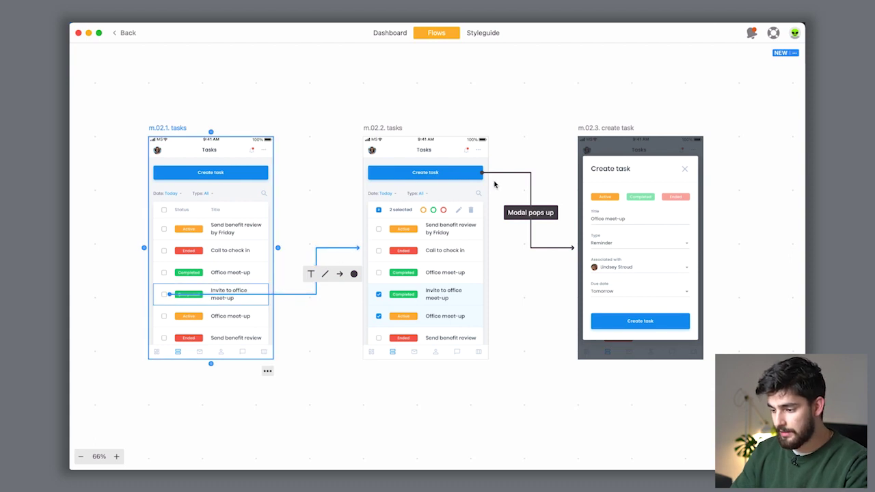
key(Delete)
click(530, 175)
key(Delete)
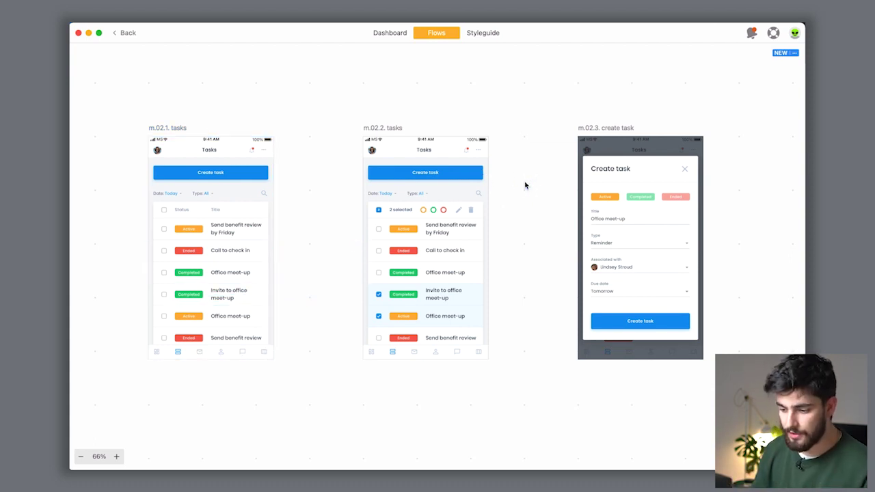
Connect the Invite to office meet-up checkbox on m.02.1 tasks to m.02.2 tasks, labelling the connector "Click takes you to active checkbox".
click(307, 363)
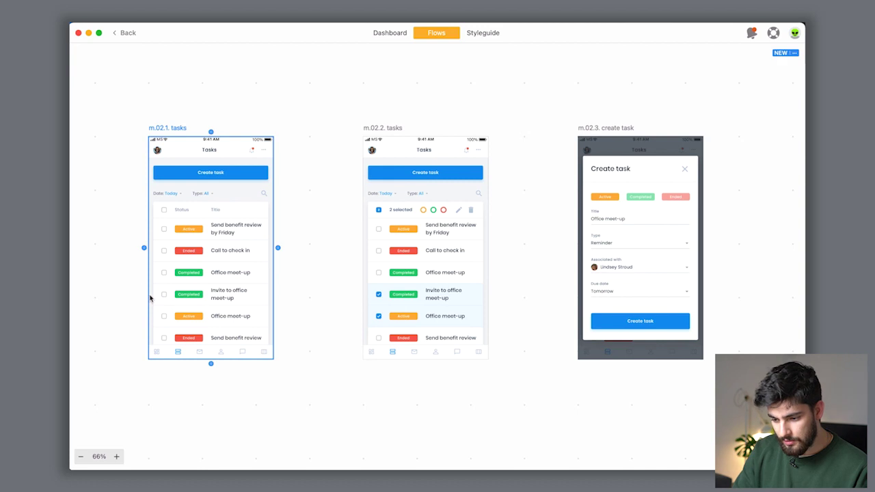
drag(166, 298, 363, 289)
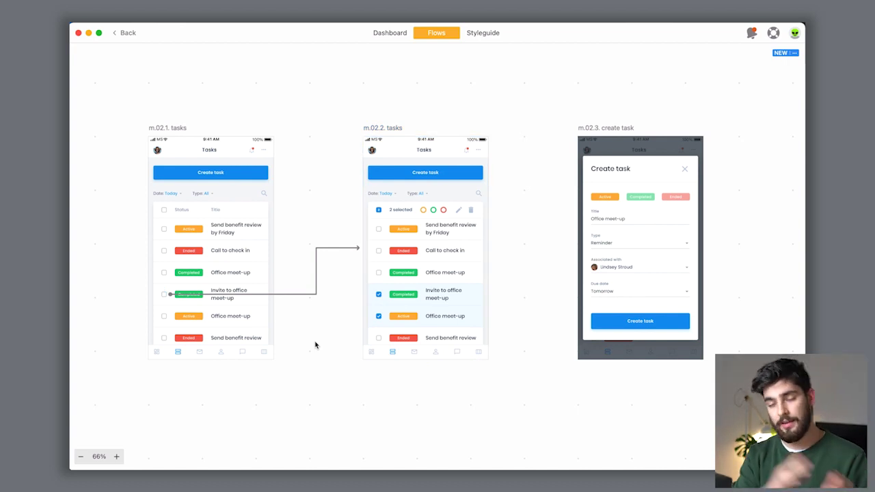
click(319, 279)
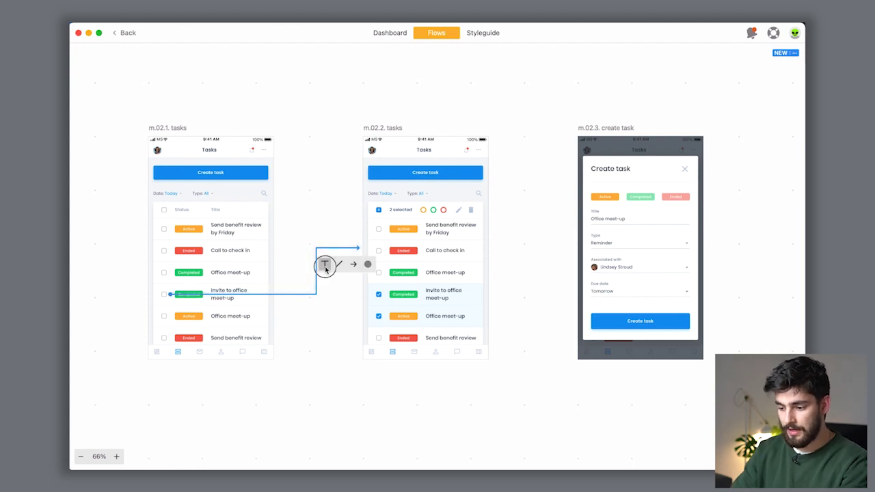
click(325, 266)
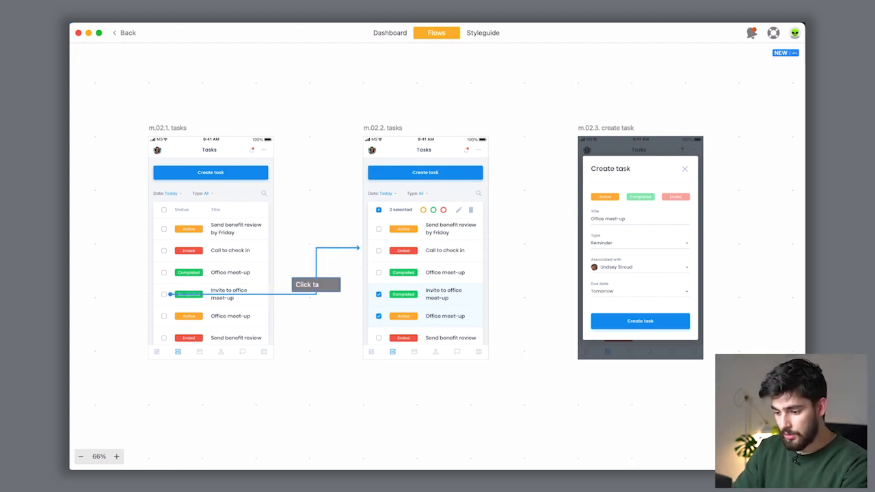
text(Click takes you to active)
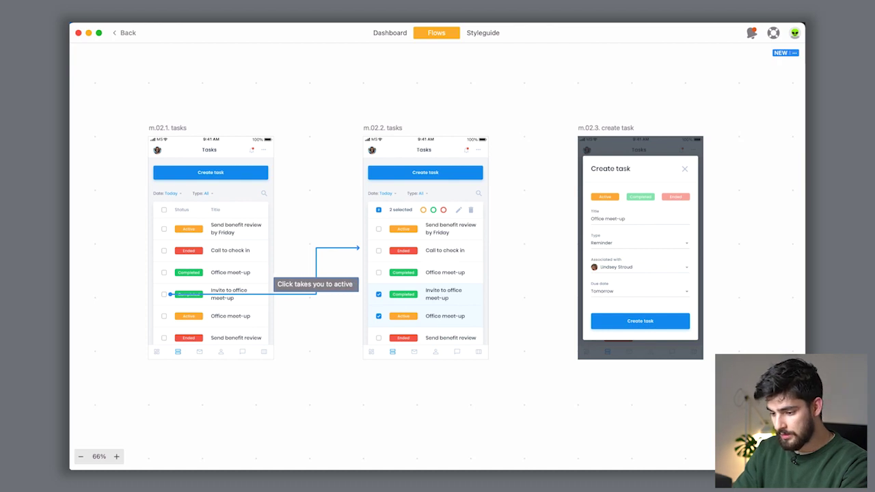
text( checkbox)
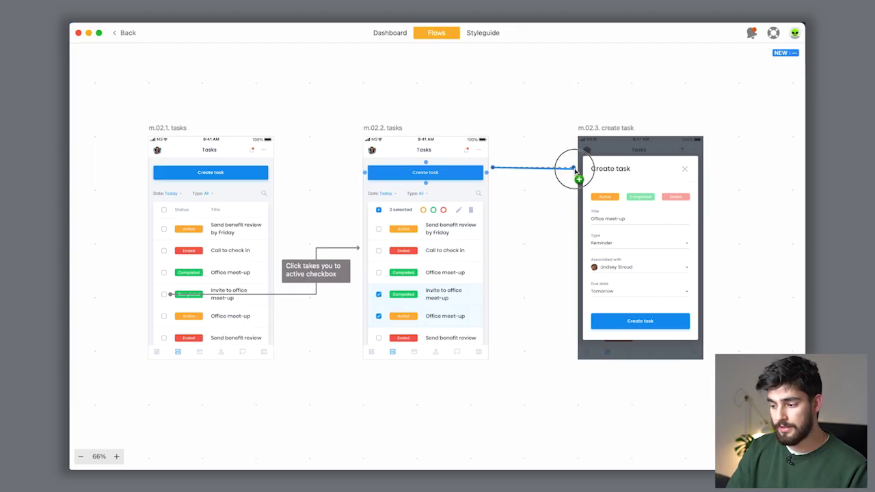
Connect the Create task button area of m.02.2 tasks to the m.02.3 create task screen.
drag(579, 170, 580, 171)
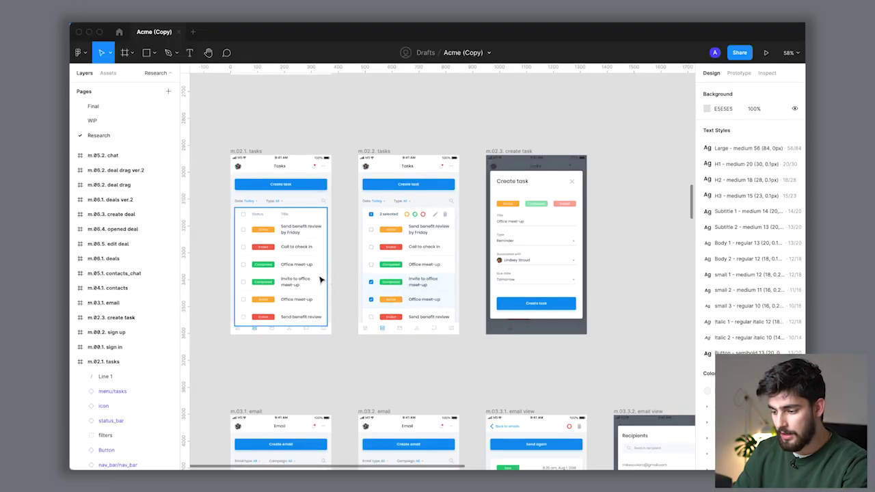
Switch to Figma and look over the row of m.03 email frames on the Research page.
scroll(318, 280, down, 5)
scroll(319, 280, down, 1)
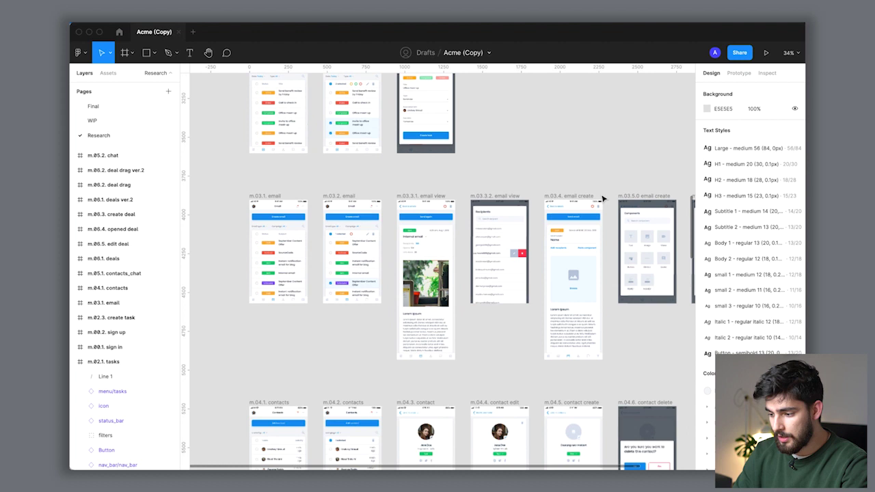
scroll(548, 188, right, 3)
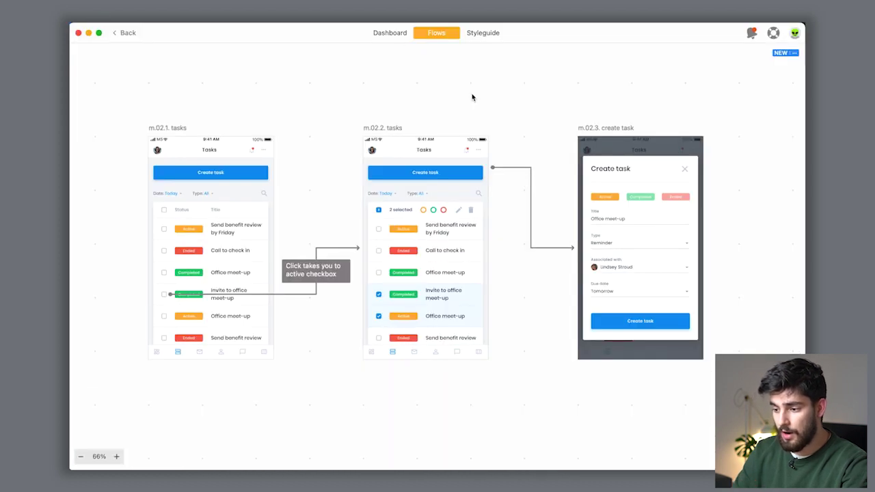
Switch back to Zeplin and open the dashboard's Create Email section in the flow view.
key(super+d)
scroll(349, 177, down, 10)
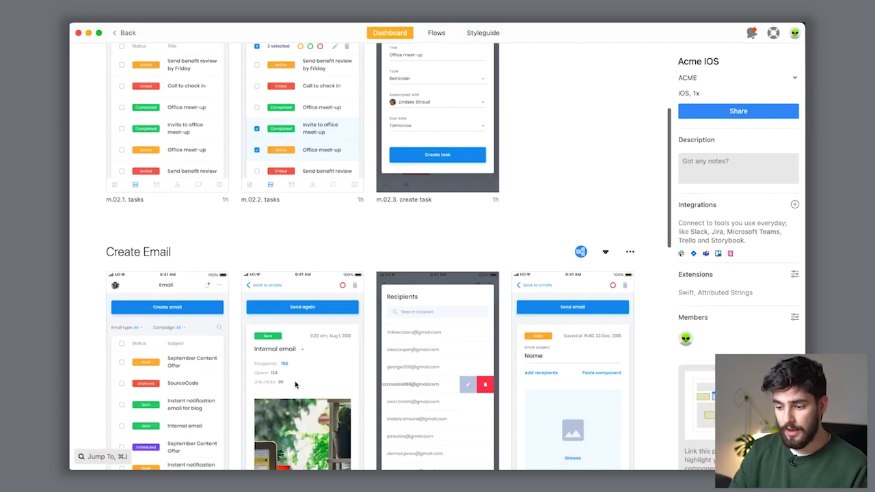
scroll(97, 191, down, 2)
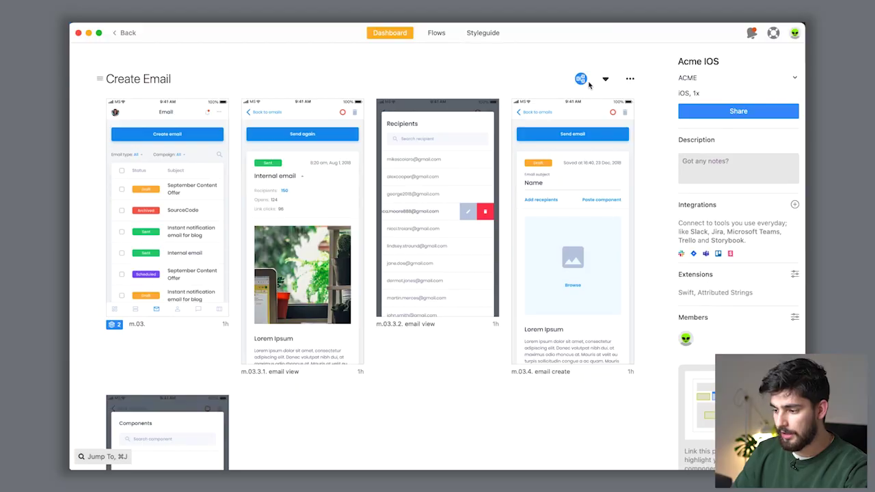
mouse_move(581, 80)
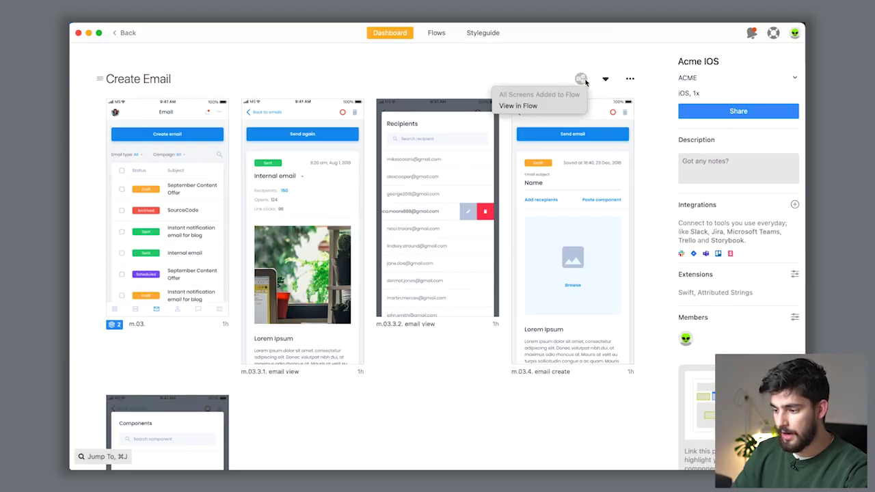
click(566, 110)
Delete all connectors between the m.03 email list, email create, components and email view screens.
scroll(300, 150, up, 3)
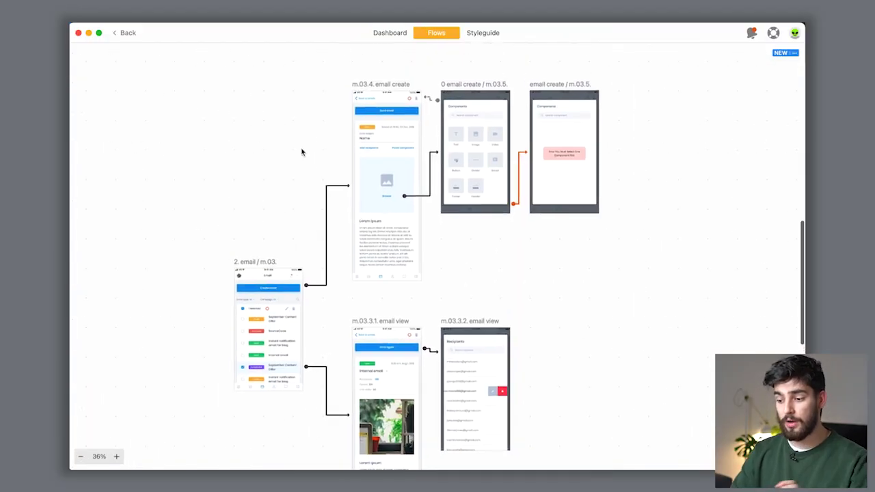
scroll(383, 226, right, 3)
scroll(383, 226, down, 2)
click(292, 136)
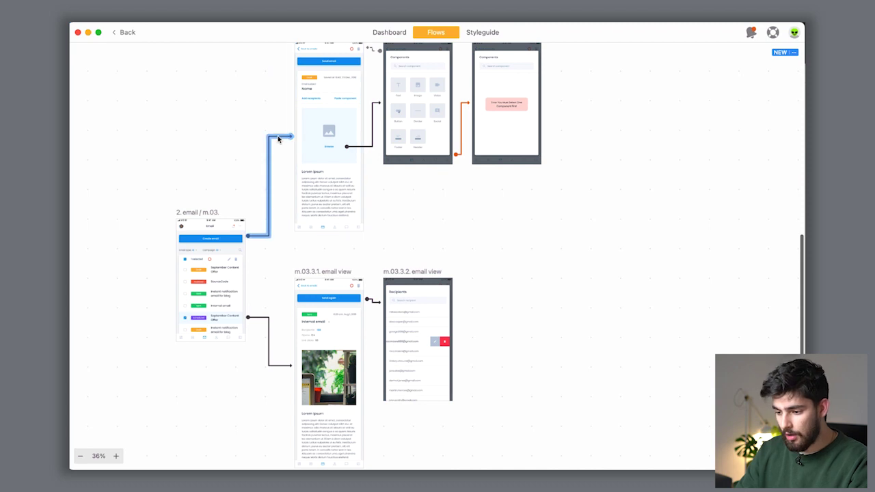
scroll(280, 140, up, 1)
scroll(279, 140, left, 2)
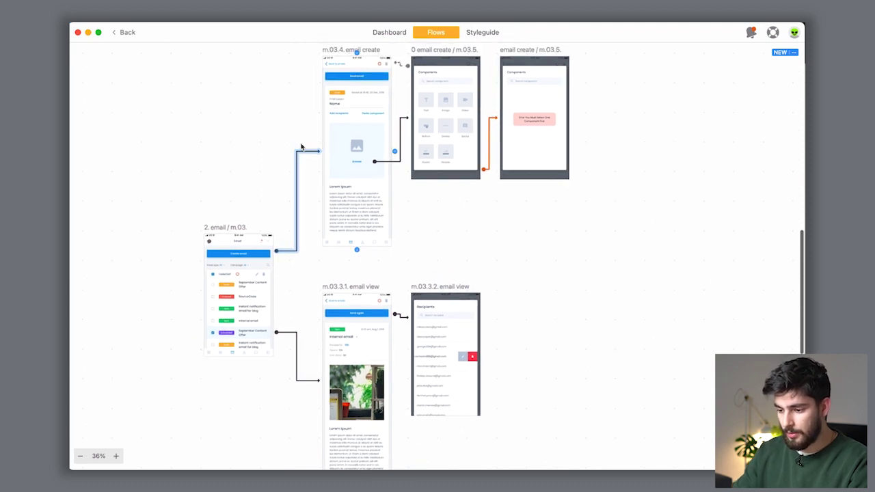
click(300, 381)
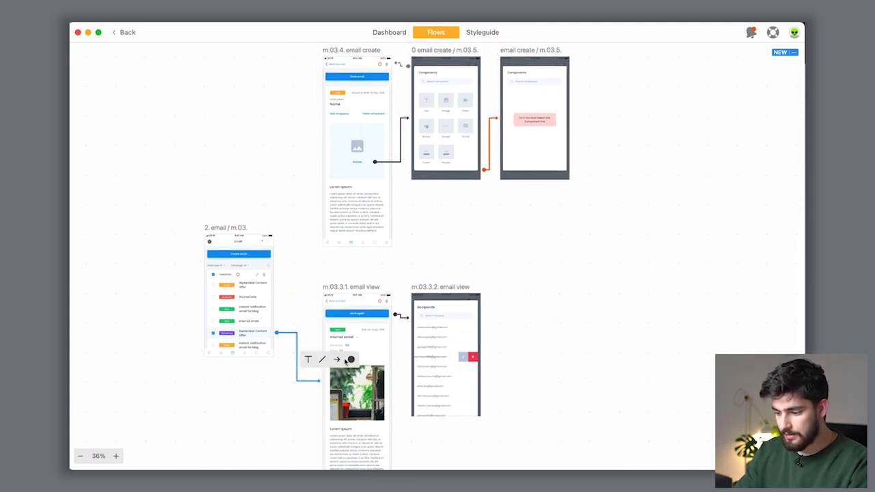
scroll(185, 311, down, 1)
scroll(185, 312, up, 1)
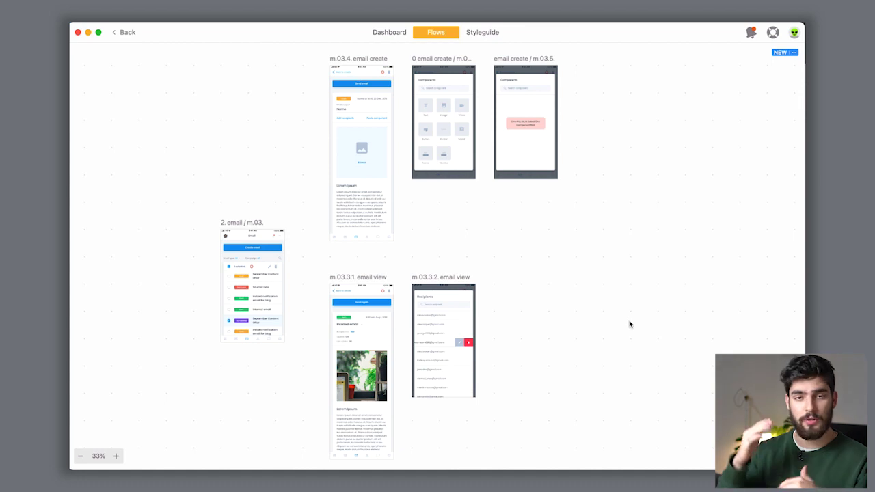
scroll(630, 324, up, 2)
scroll(629, 324, left, 1)
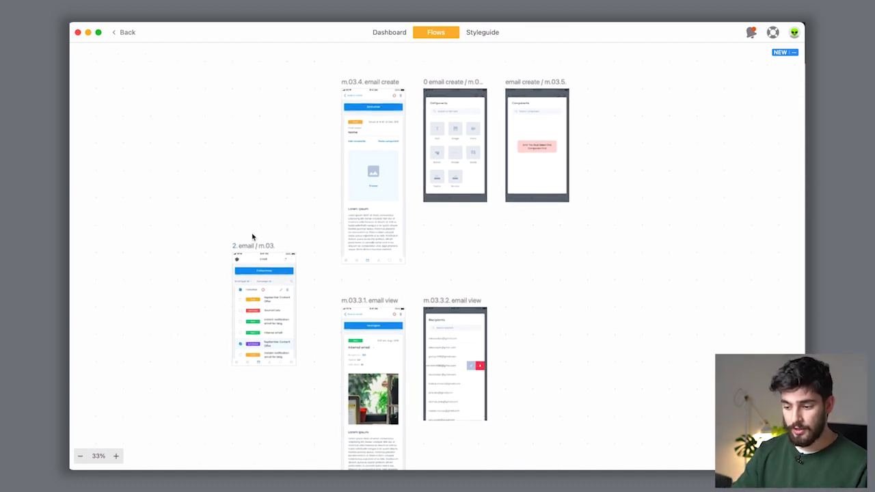
click(270, 256)
click(259, 209)
click(275, 356)
drag(276, 355, 330, 376)
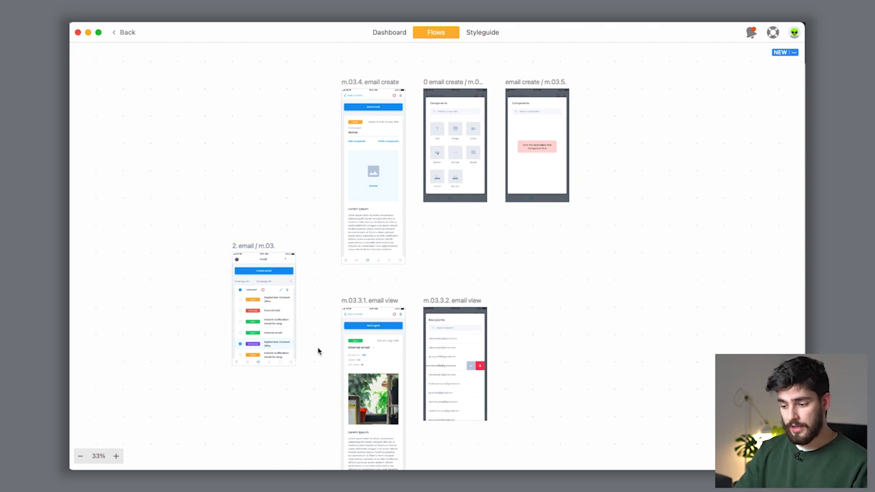
scroll(229, 266, up, 2)
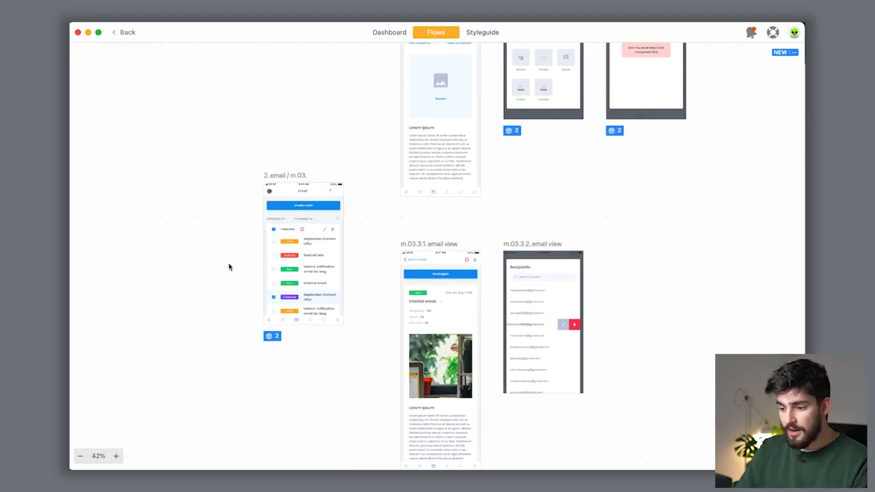
click(271, 177)
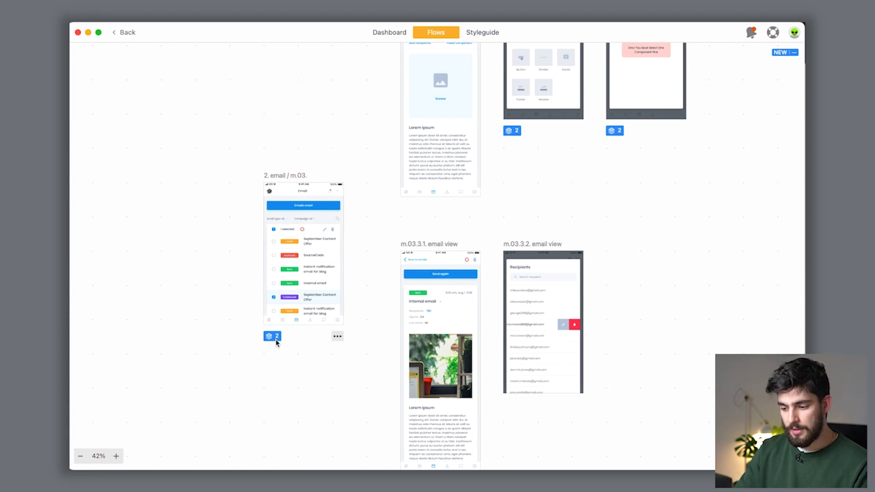
Switch the m.03 email list screen to its 1. email variant and back to 2. email.
click(276, 343)
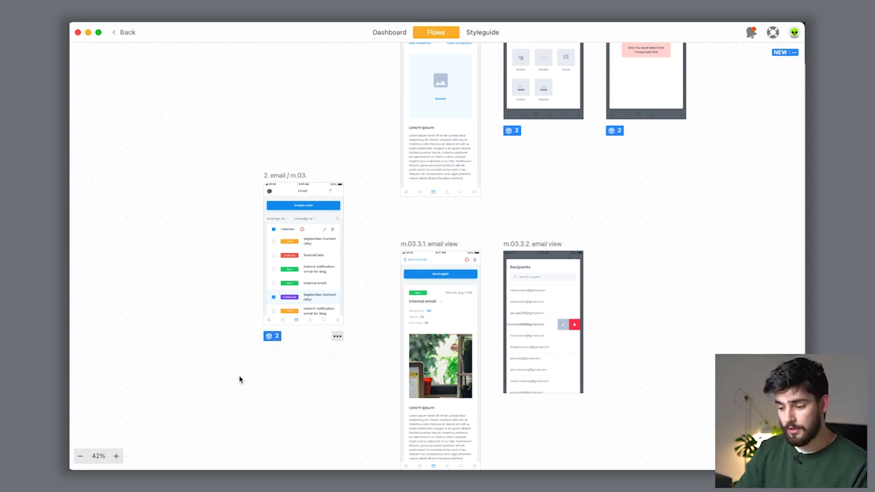
click(275, 340)
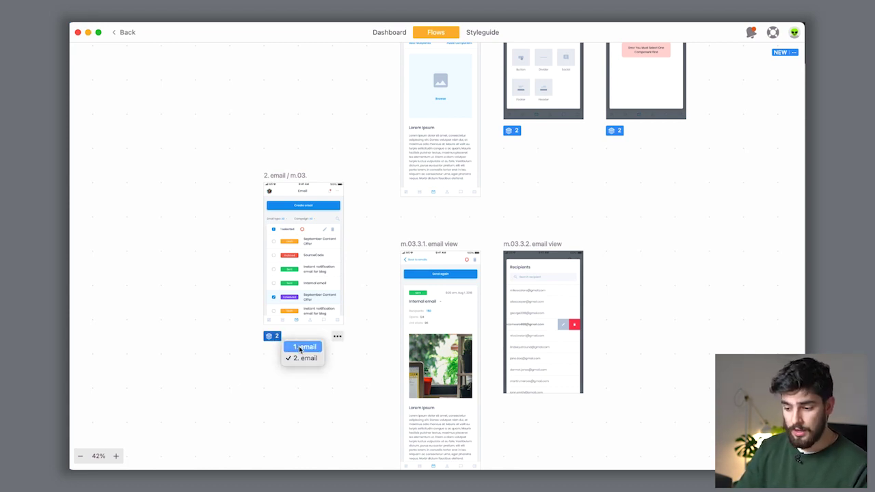
click(300, 347)
click(297, 320)
scroll(290, 290, up, 3)
click(256, 360)
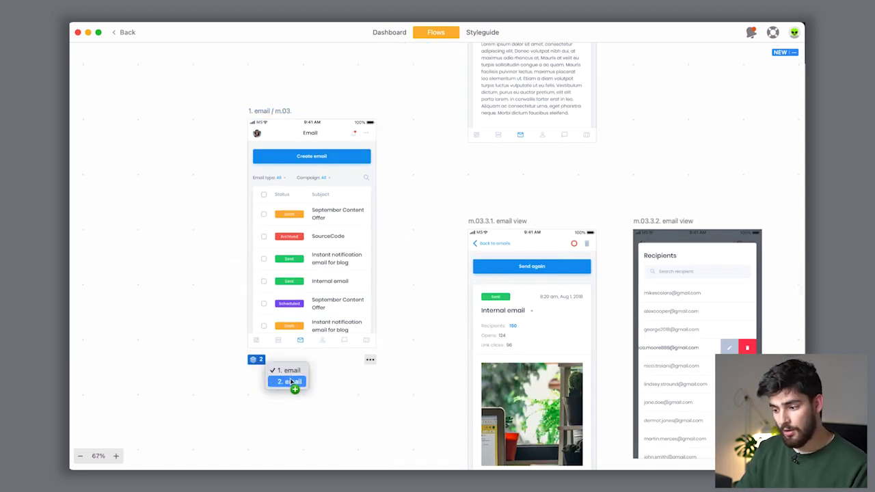
click(291, 382)
scroll(344, 326, down, 3)
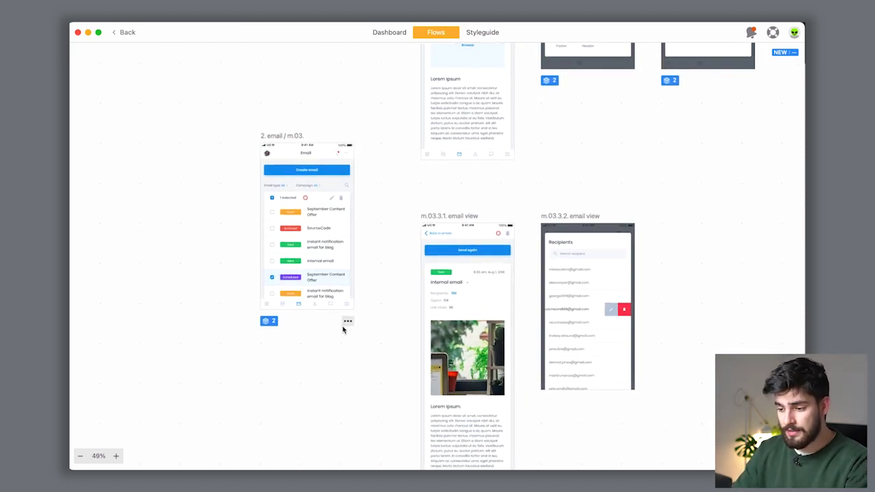
Add another copy of the m.03 email list screen to the flow.
click(348, 320)
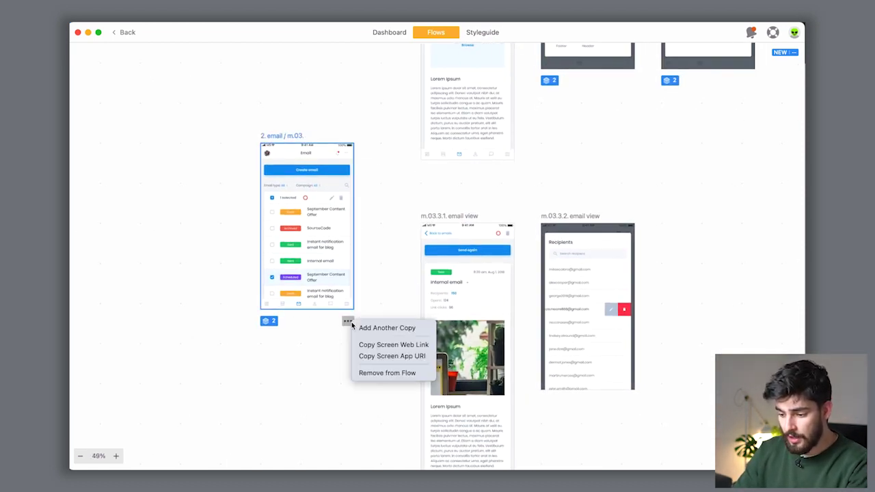
click(361, 327)
click(205, 352)
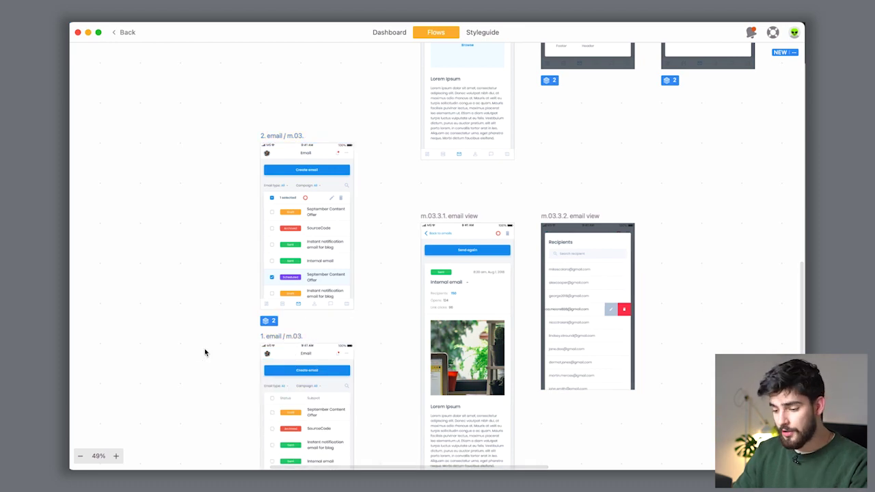
scroll(205, 352, down, 3)
scroll(205, 352, up, 2)
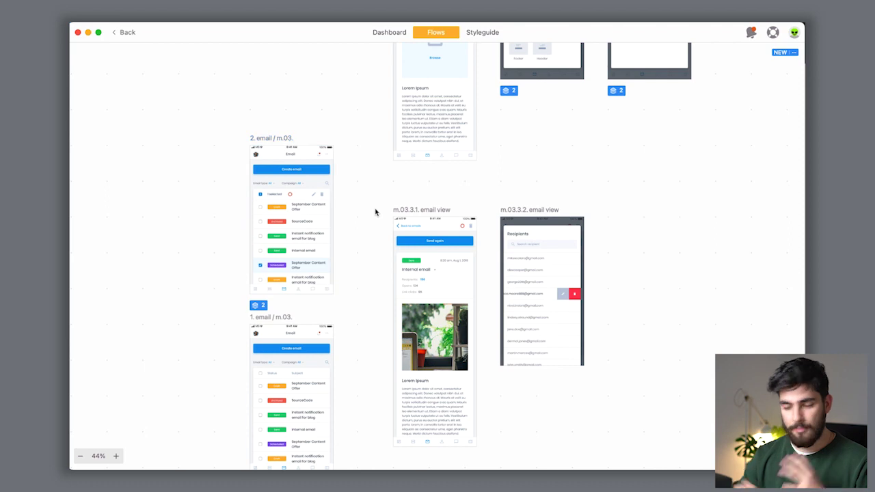
scroll(376, 212, up, 2)
scroll(375, 212, down, 1)
scroll(376, 212, down, 5)
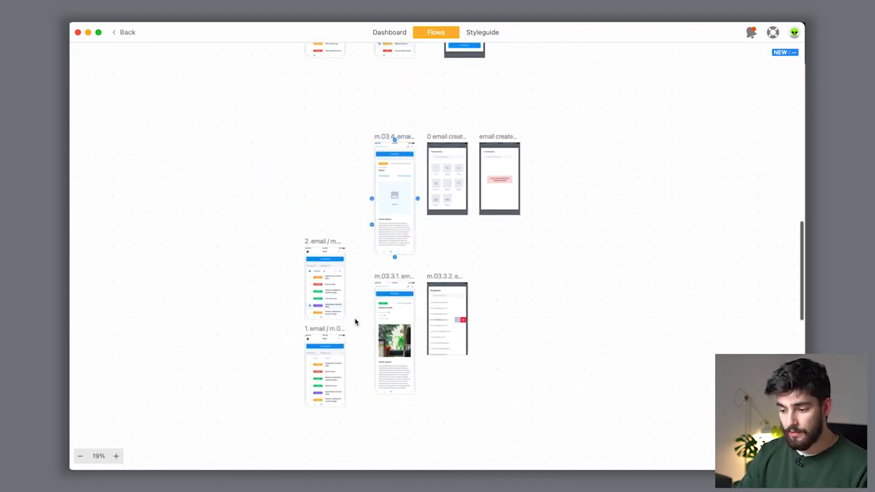
Delete the extra 1. email copy of the m.03 email list screen from the flow.
scroll(346, 328, up, 2)
click(319, 335)
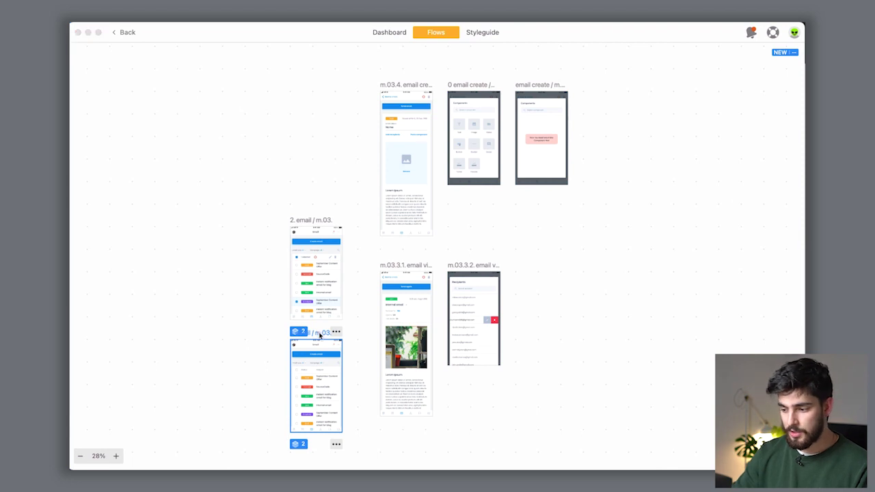
key(BackSpace)
click(477, 197)
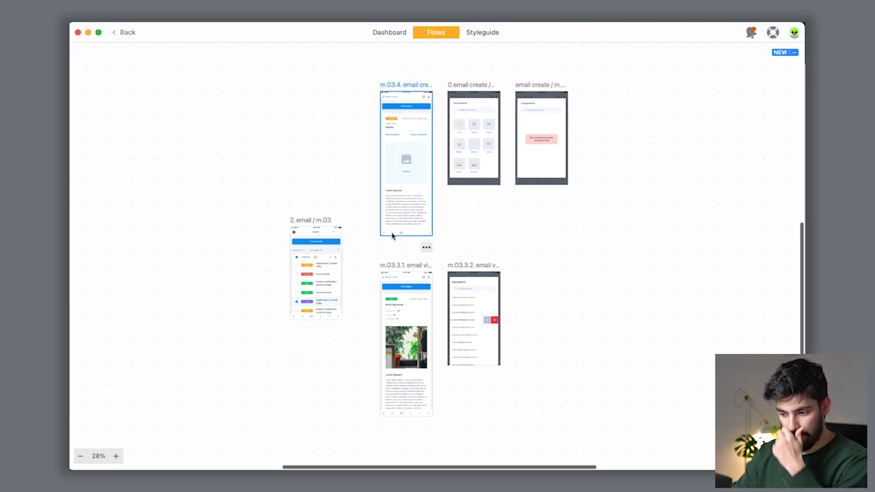
Open the m.03.2. email screen, inspect the Create email button's properties, compare the 1. email and 2. email variants, and return to the flow.
scroll(383, 231, up, 3)
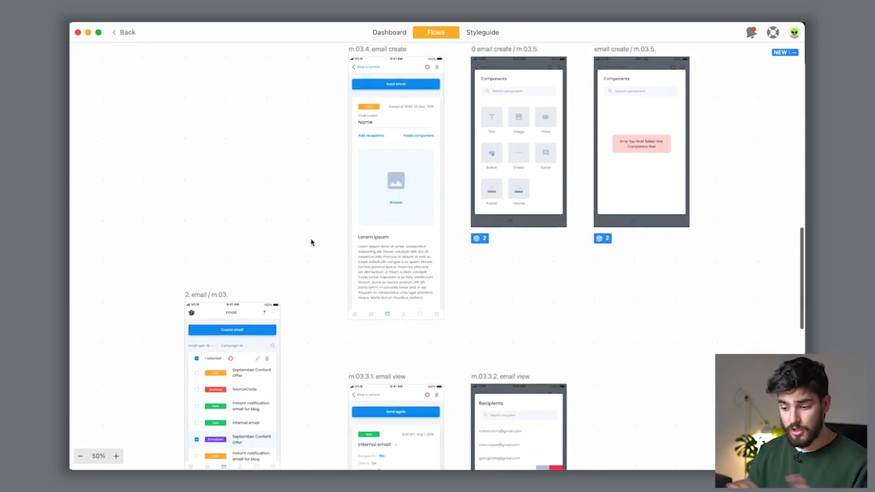
scroll(311, 242, down, 1)
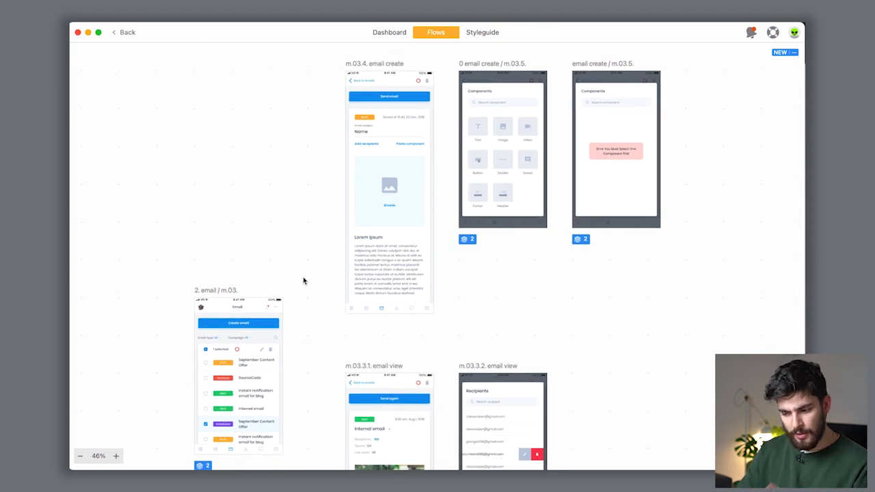
double_click(254, 309)
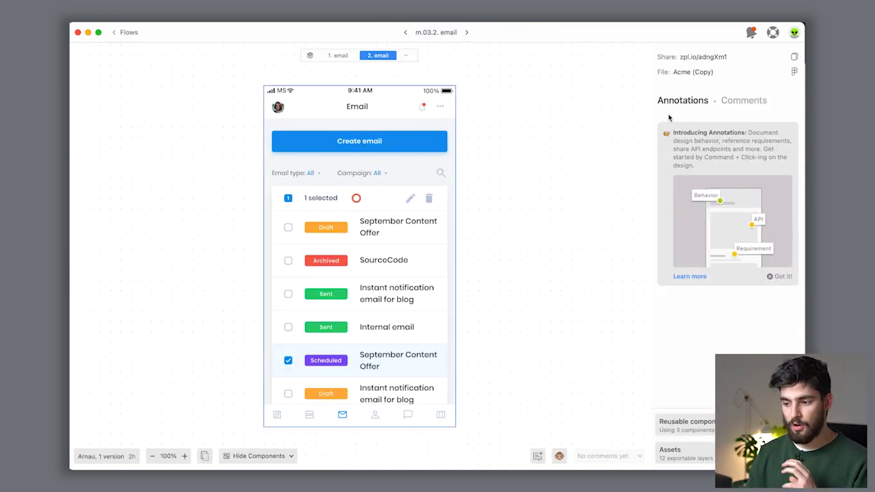
click(419, 144)
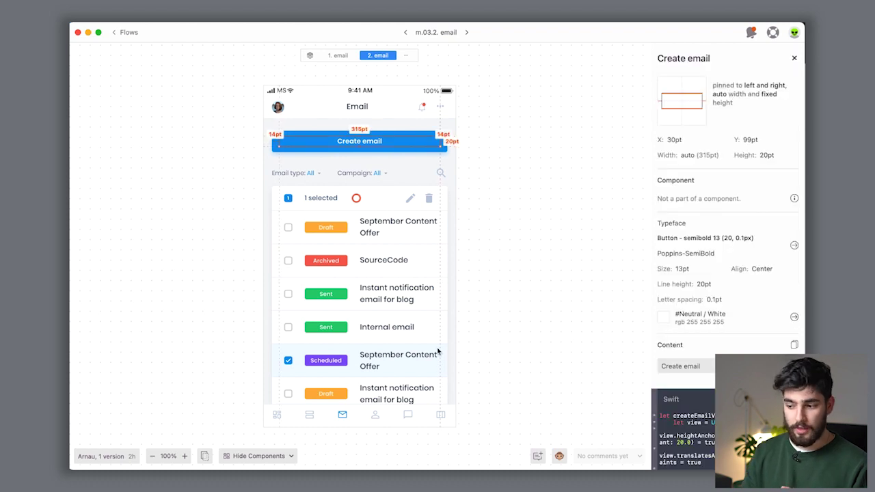
click(473, 186)
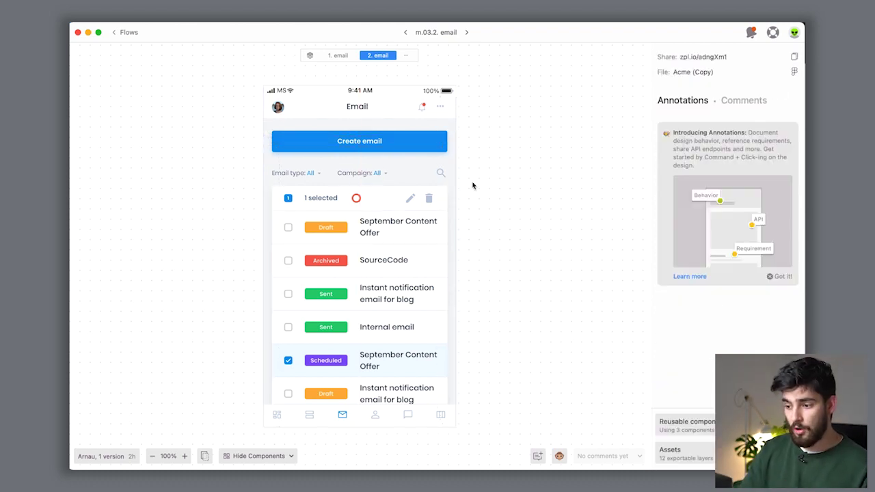
click(338, 56)
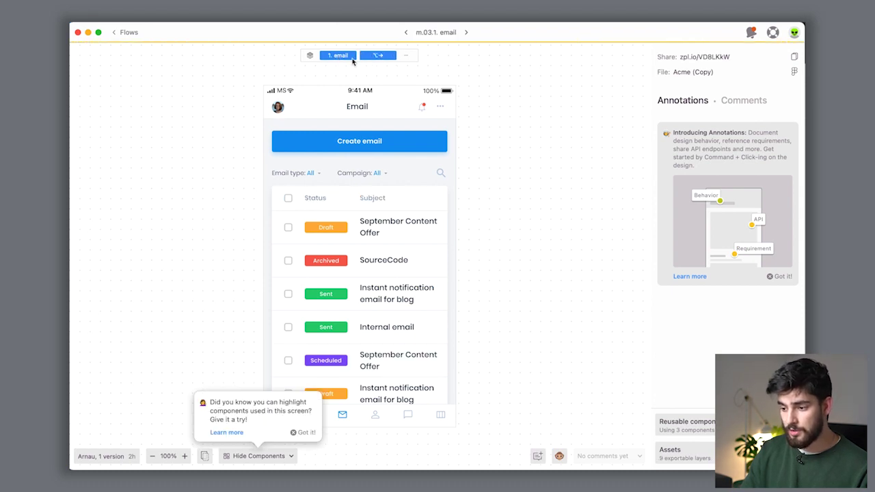
click(369, 55)
click(120, 32)
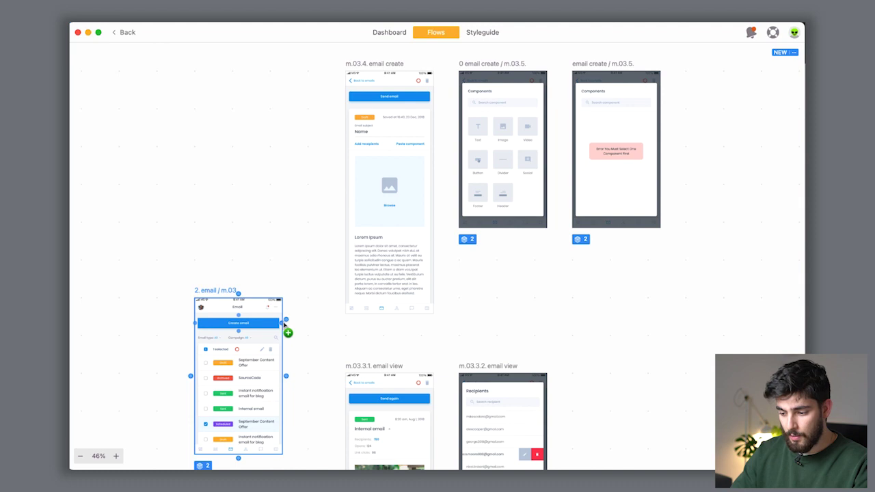
Connect the email list's Create email button to the m.03.4. email create screen with a solid black arrow.
drag(283, 329, 349, 159)
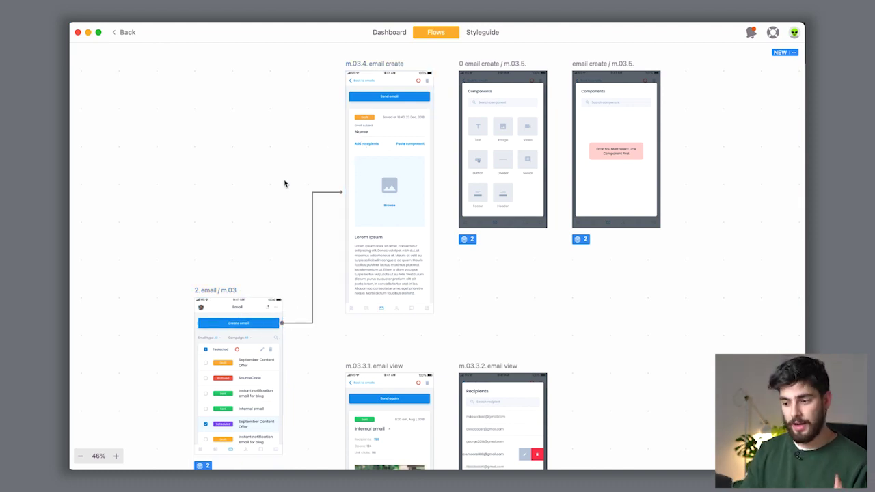
click(314, 229)
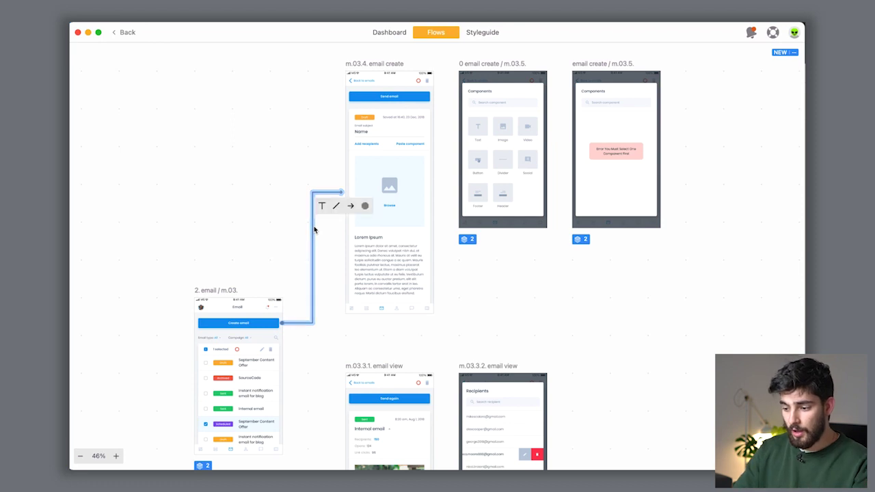
click(365, 207)
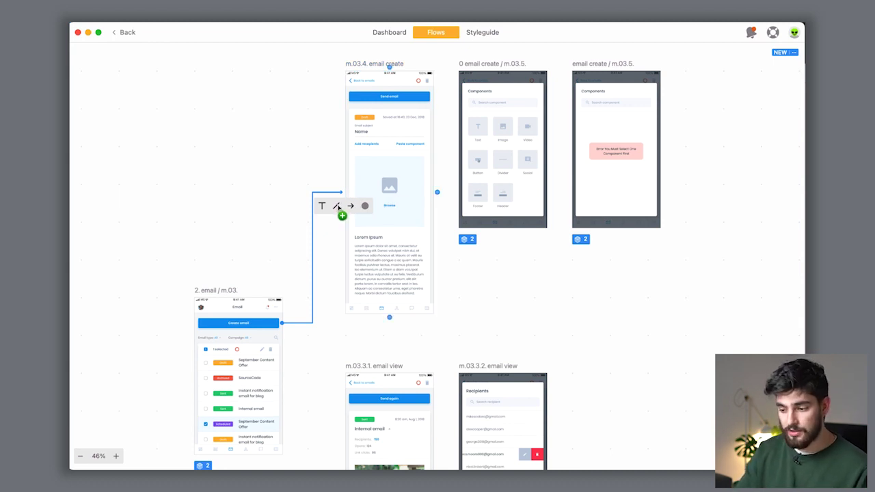
click(337, 207)
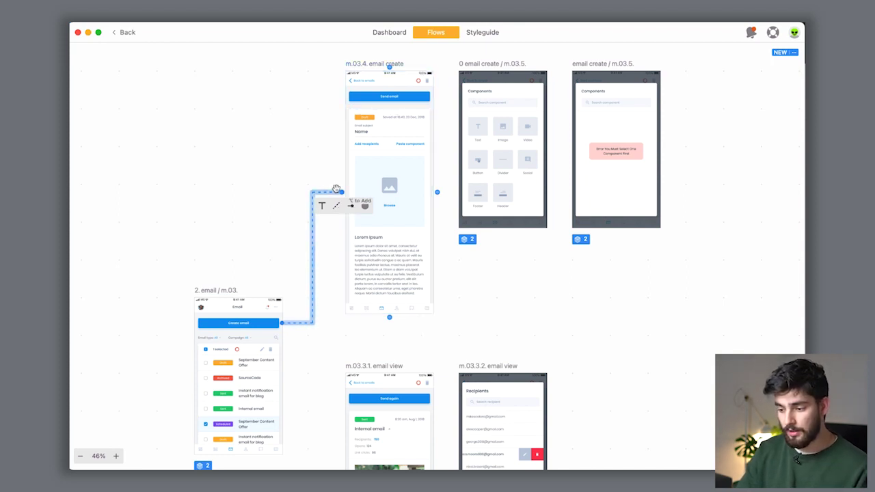
click(337, 208)
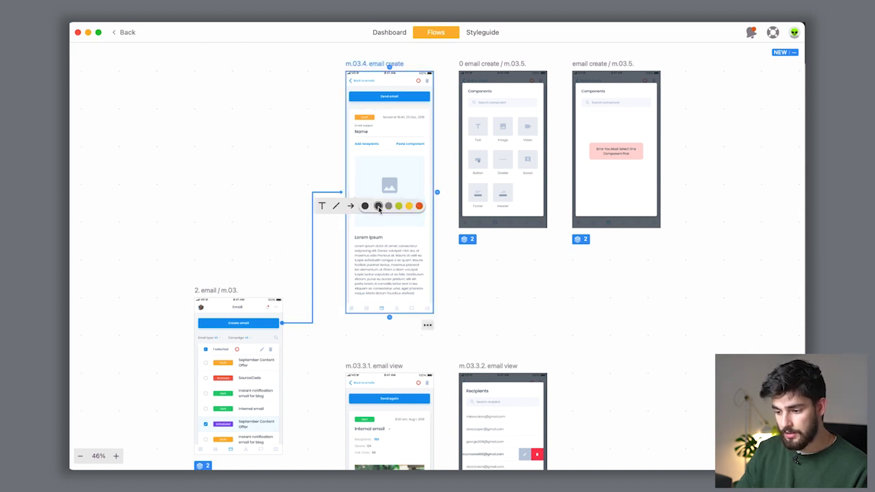
click(288, 153)
scroll(287, 153, up, 1)
scroll(287, 153, right, 1)
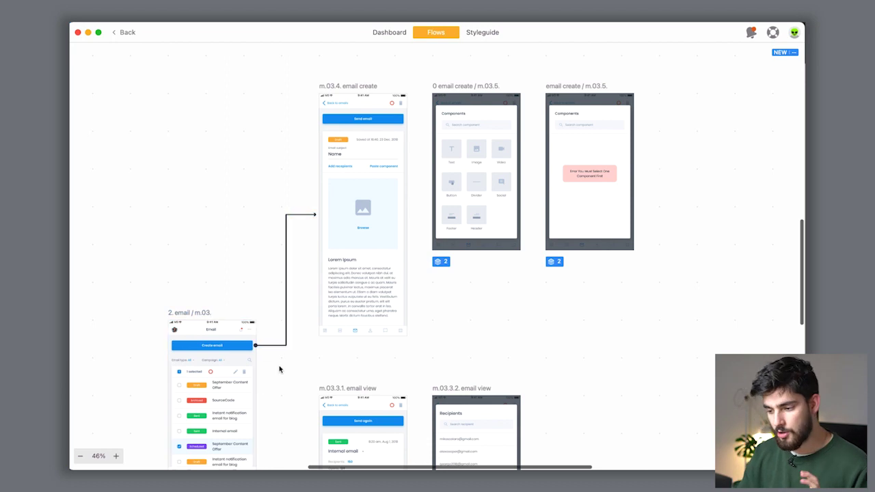
Connect the Browse layer on the m.03.4. email create screen to the m.03.5. components screen.
scroll(308, 237, up, 1)
scroll(308, 236, right, 1)
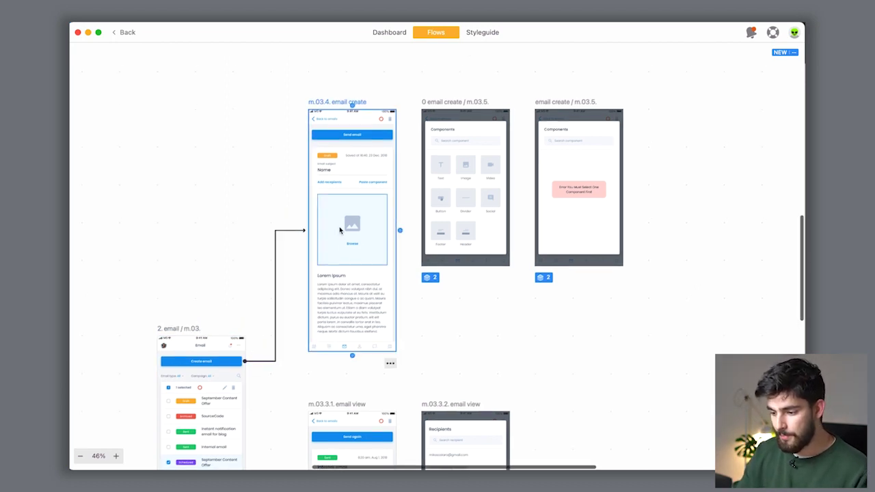
click(353, 240)
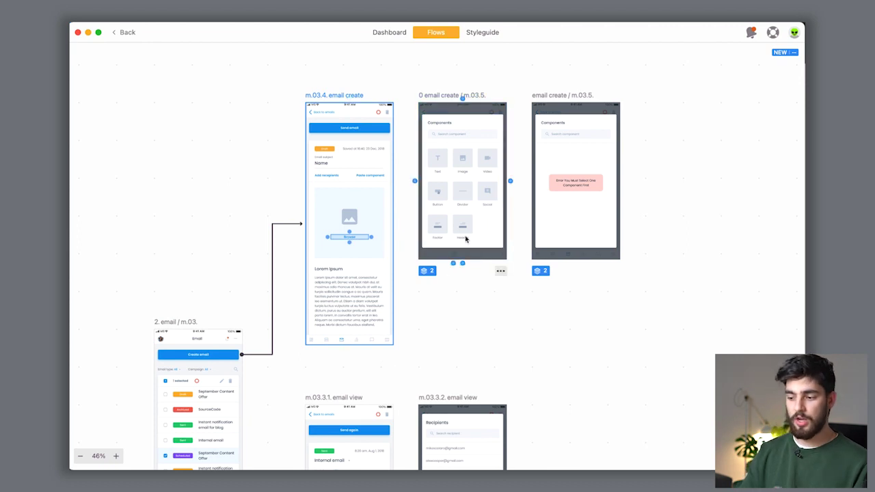
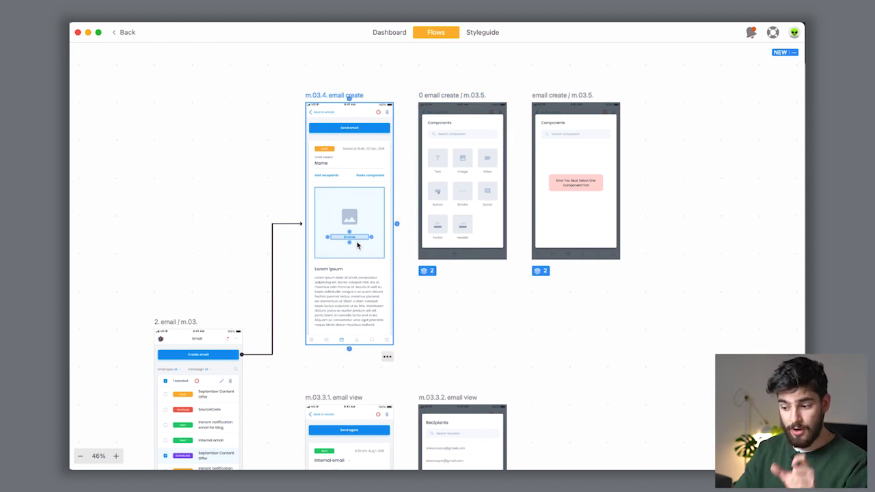
drag(373, 238, 425, 204)
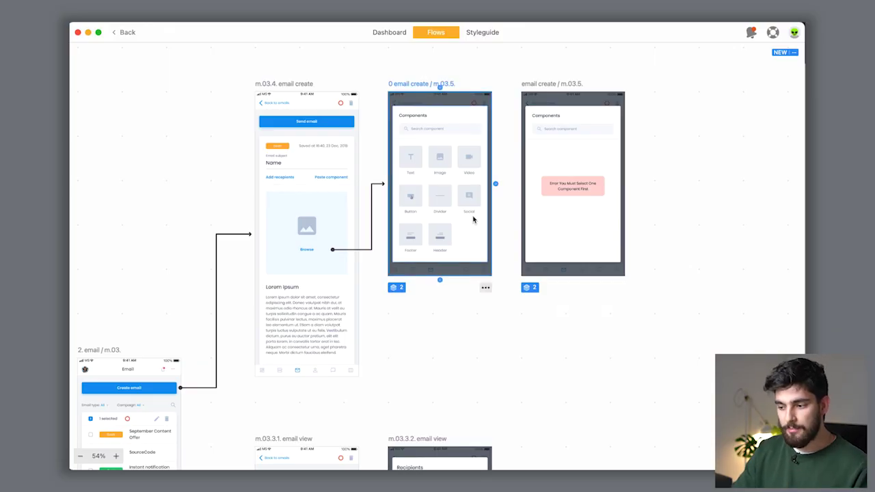
Connect the components screen to the m.03.5. error screen and style the connector as a dashed orange-red arrow.
click(427, 117)
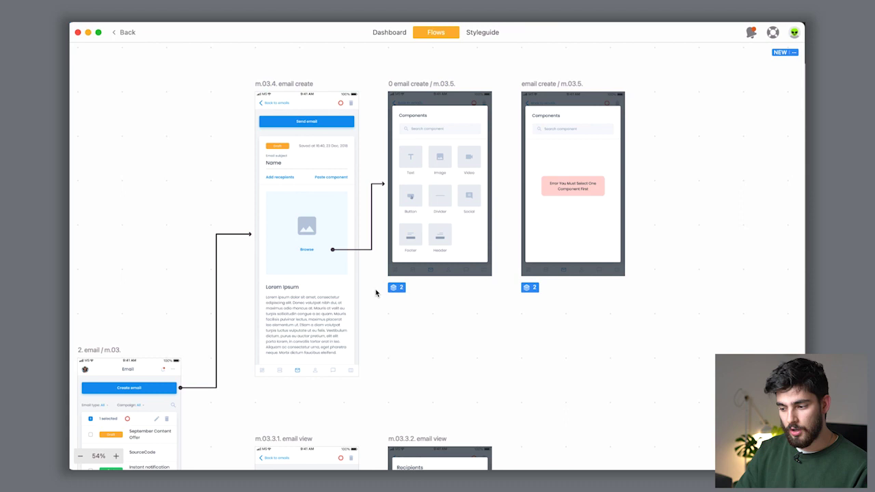
click(496, 186)
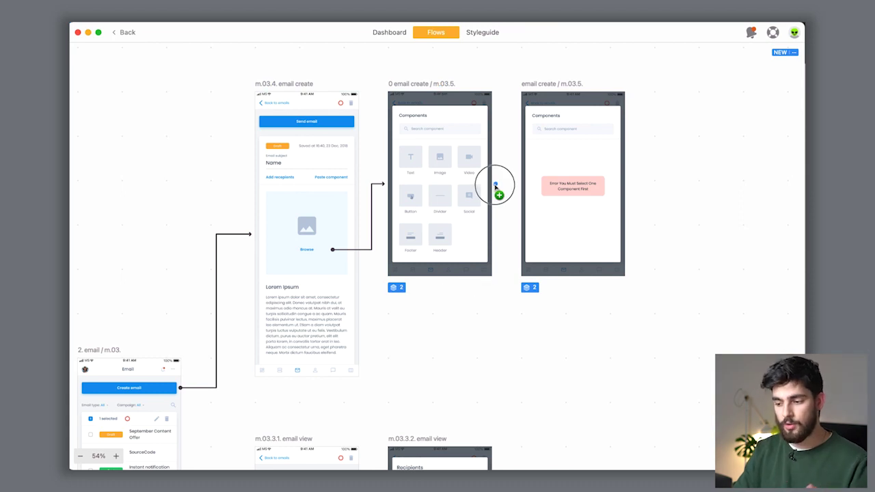
drag(496, 186, 518, 186)
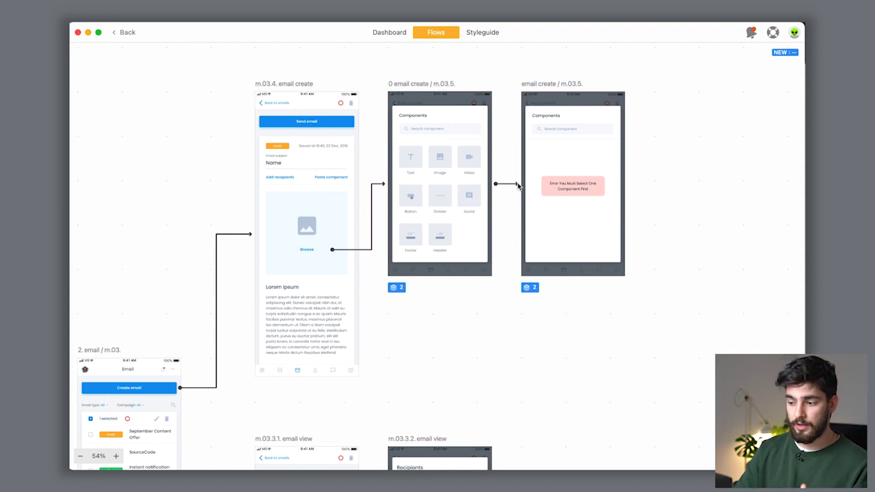
click(504, 184)
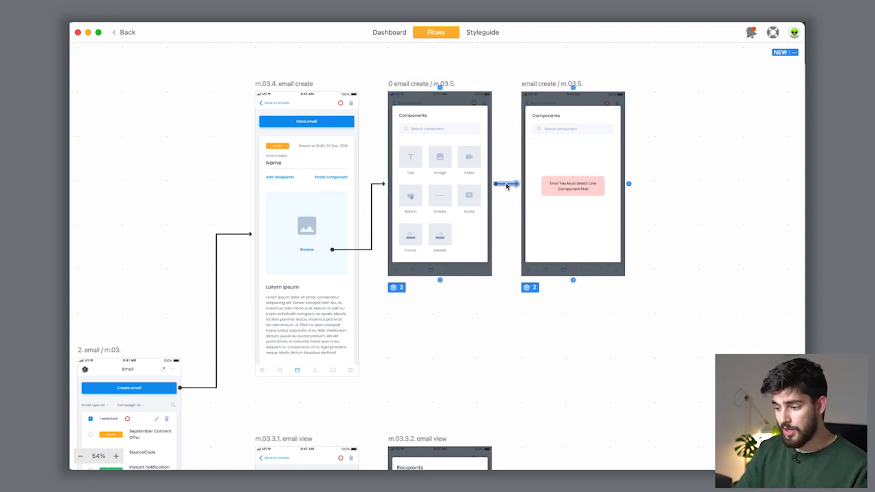
click(556, 163)
click(612, 163)
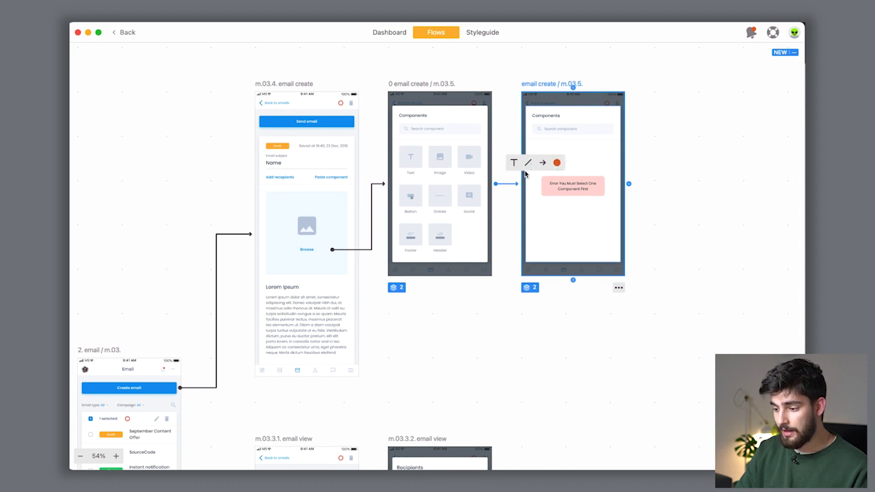
click(512, 217)
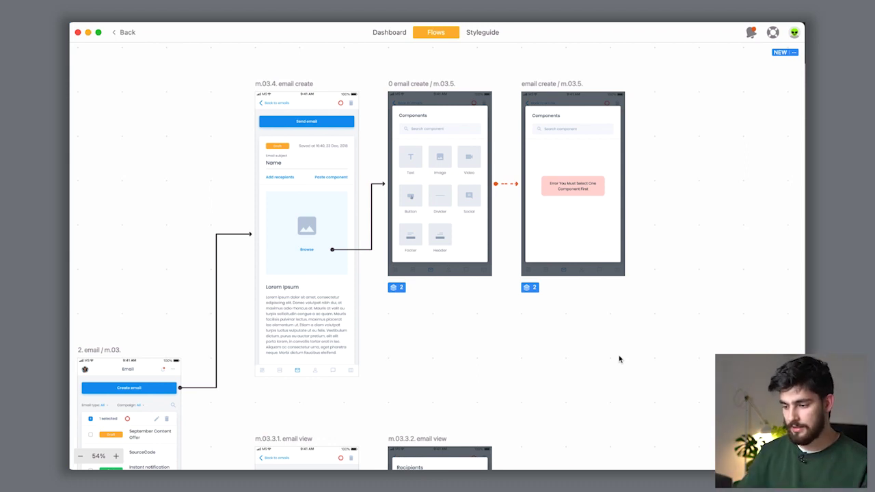
Link the components screen back to the header of m.03.4. email create with a green dashed connector that has dot ends.
scroll(620, 359, left, 3)
scroll(619, 359, up, 1)
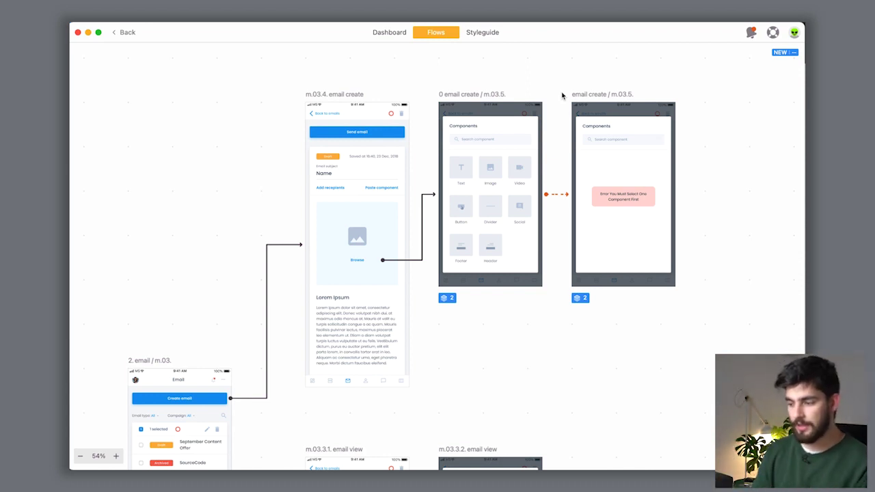
click(517, 108)
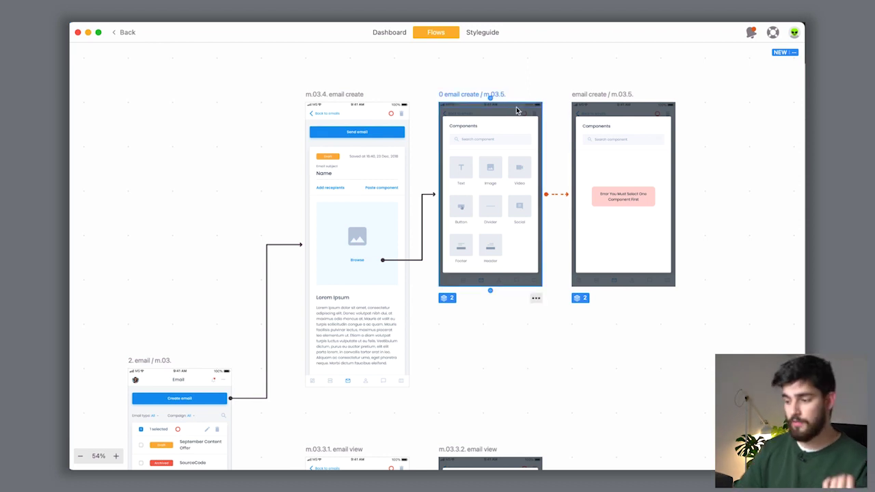
drag(442, 115, 411, 120)
click(424, 117)
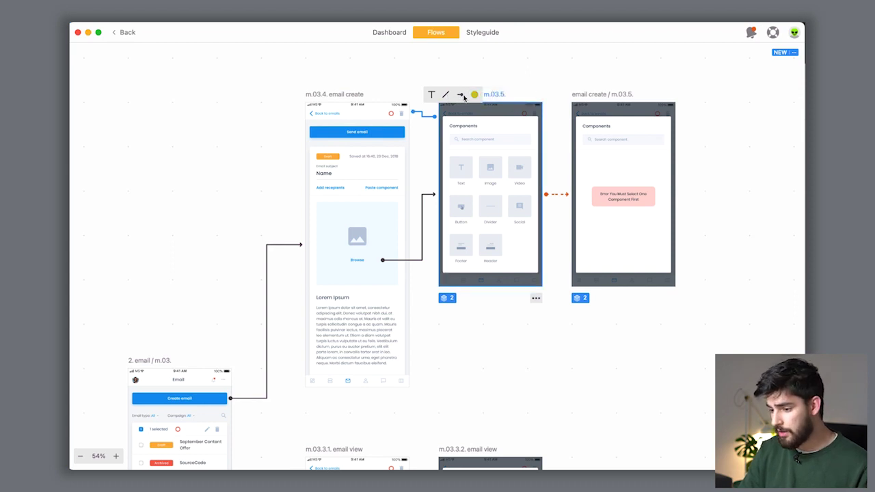
click(360, 91)
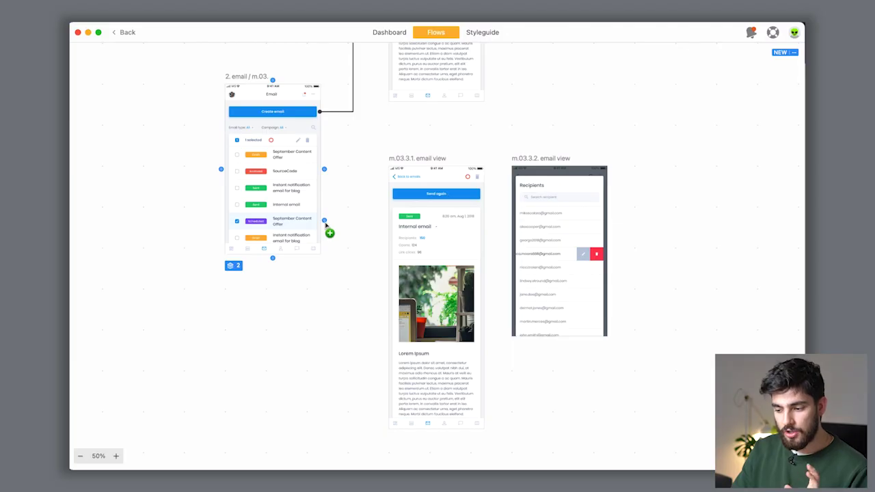
Connect the scheduled September Content Offer row to the m.03.3.1. email view screen with a black arrow.
drag(325, 224, 386, 295)
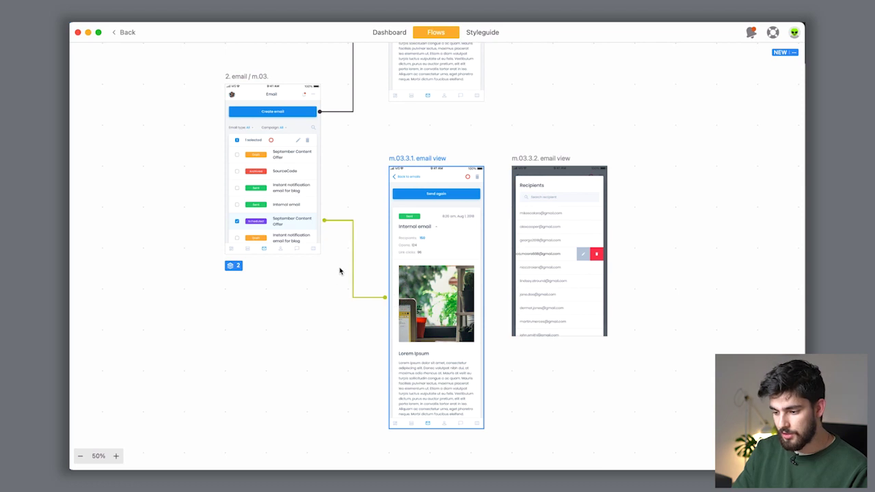
click(354, 270)
click(402, 246)
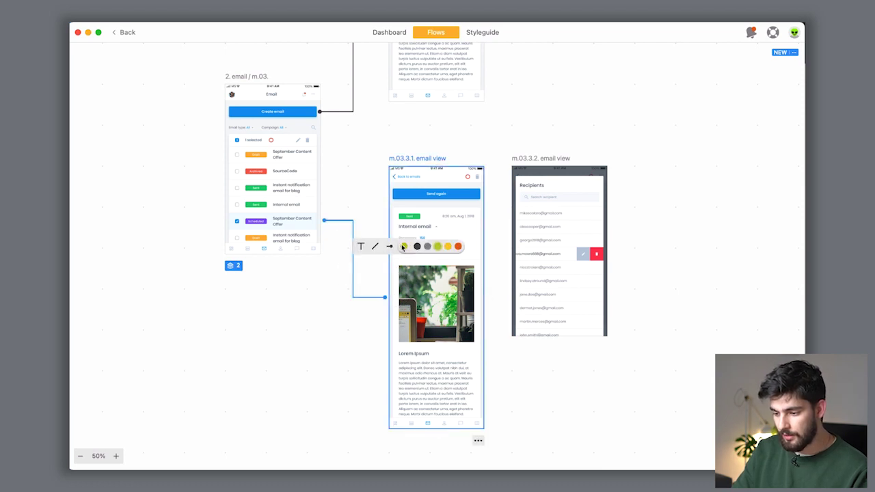
click(417, 247)
Connect the Send again area of the m.03.3.1. email view screen to the m.03.3.2. Recipients screen.
scroll(382, 340, up, 2)
scroll(383, 340, right, 1)
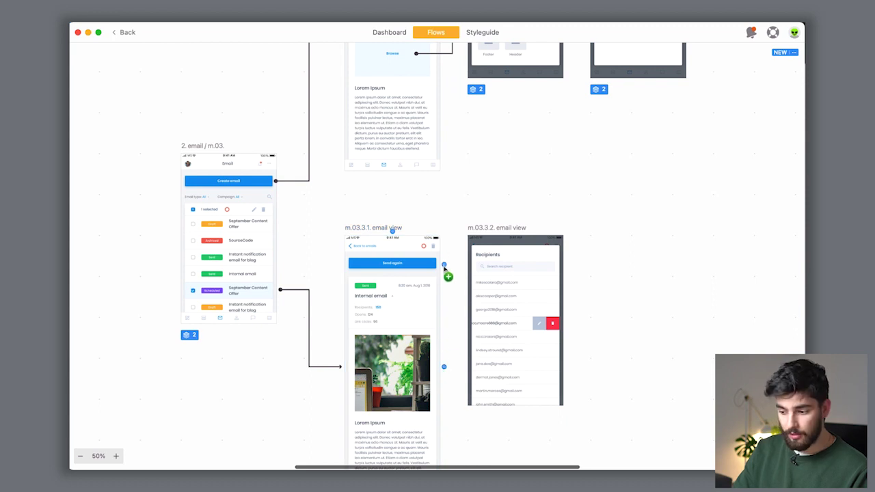
drag(447, 268, 467, 269)
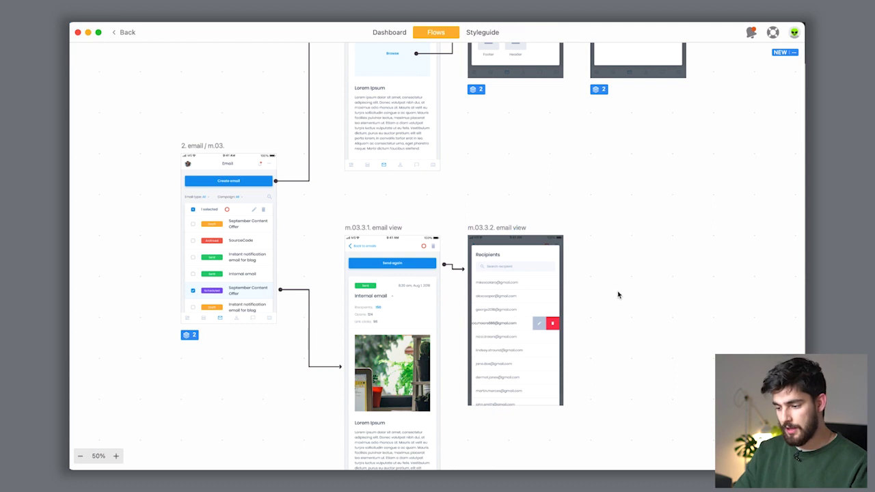
scroll(644, 359, down, 2)
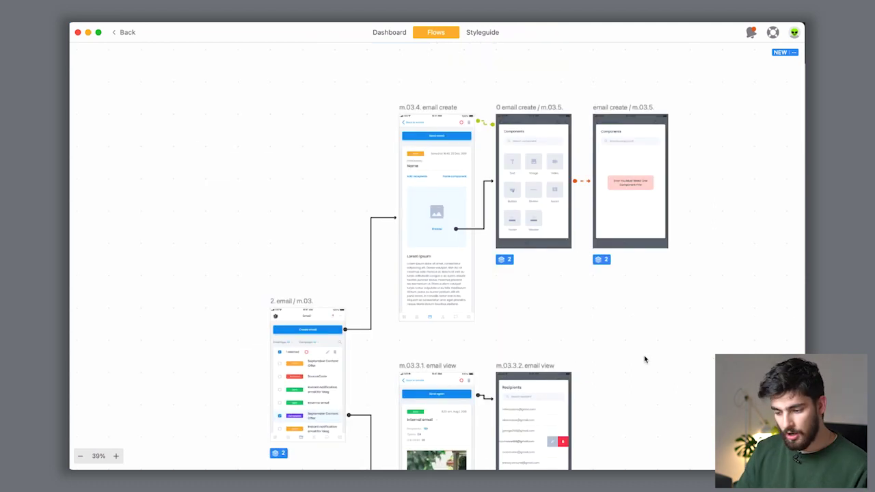
scroll(644, 359, down, 2)
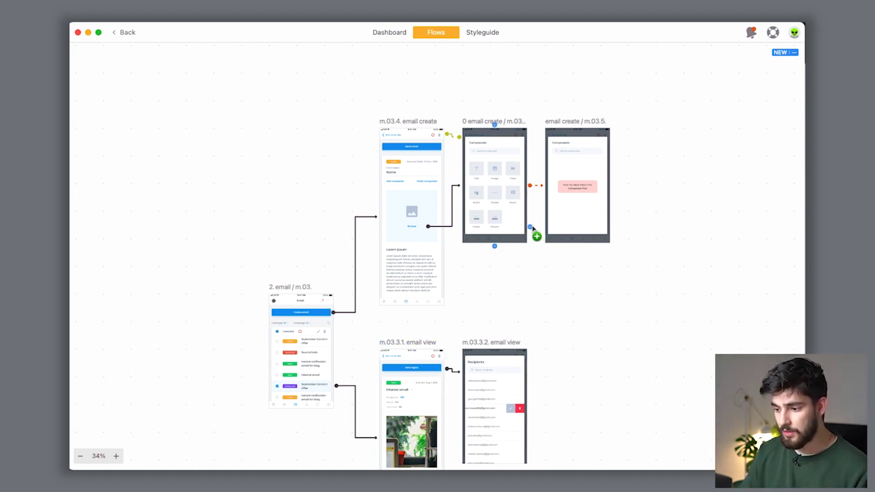
Connect the m.02.2. tasks screen to the m.02.3. create task screen with a black arrow.
scroll(533, 229, up, 5)
scroll(532, 229, up, 2)
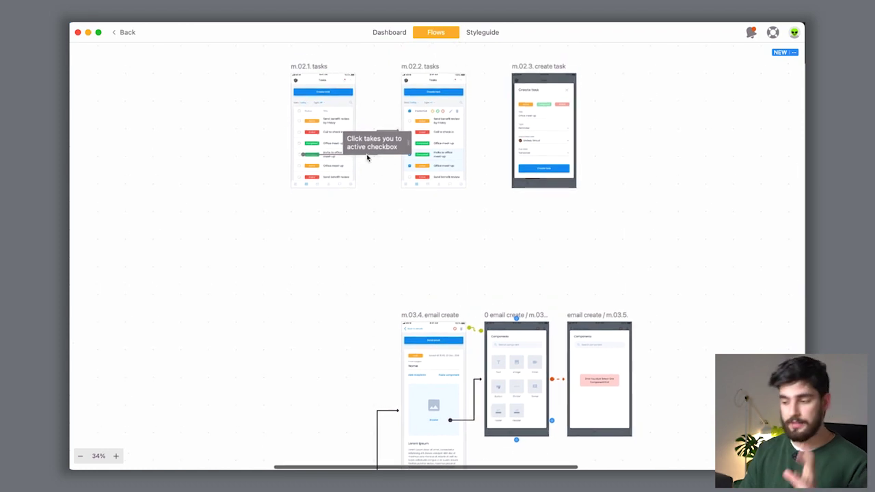
drag(470, 130, 512, 135)
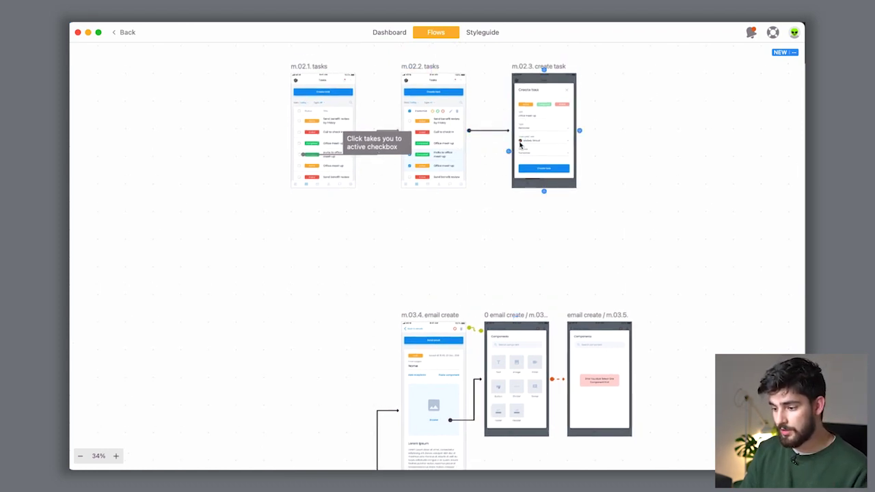
click(489, 131)
Label the connector between the email list screen and m.03.4. email create with "should sign in first".
scroll(485, 160, down, 5)
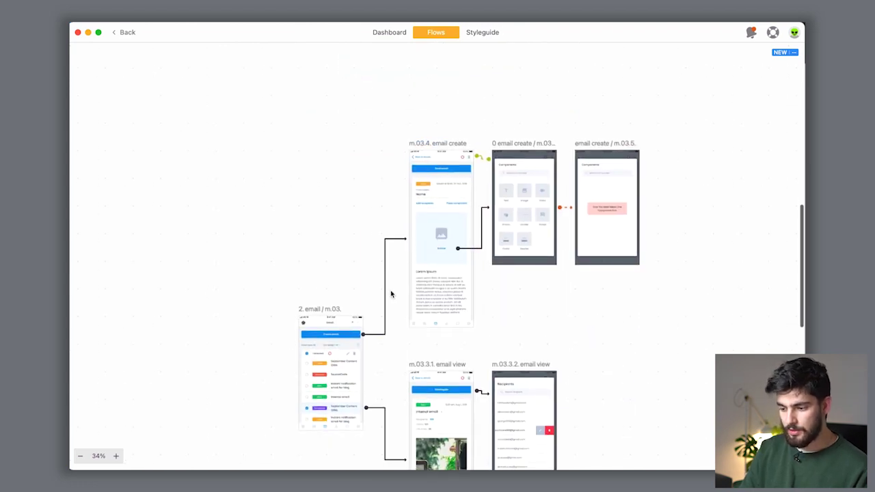
scroll(391, 294, up, 2)
click(383, 291)
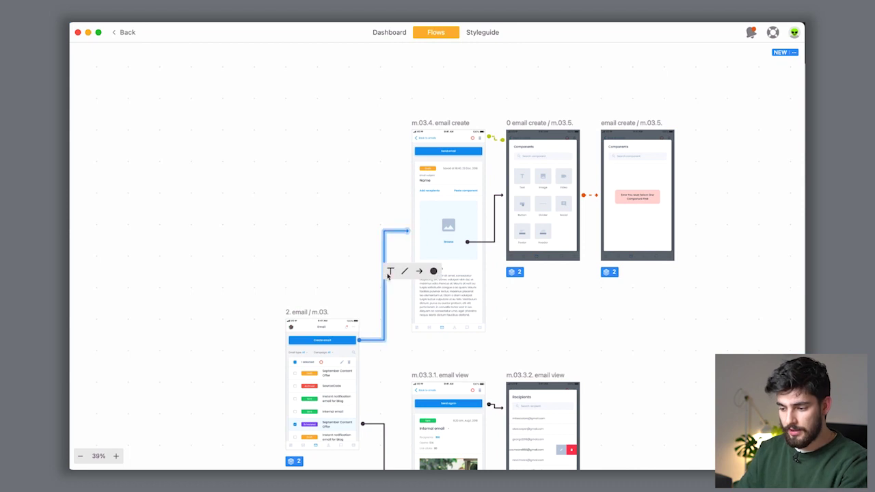
click(389, 273)
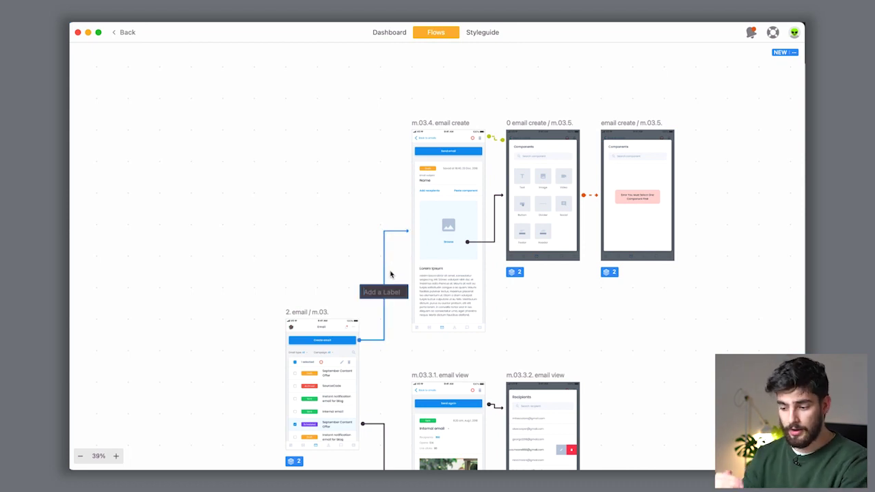
text(Create email)
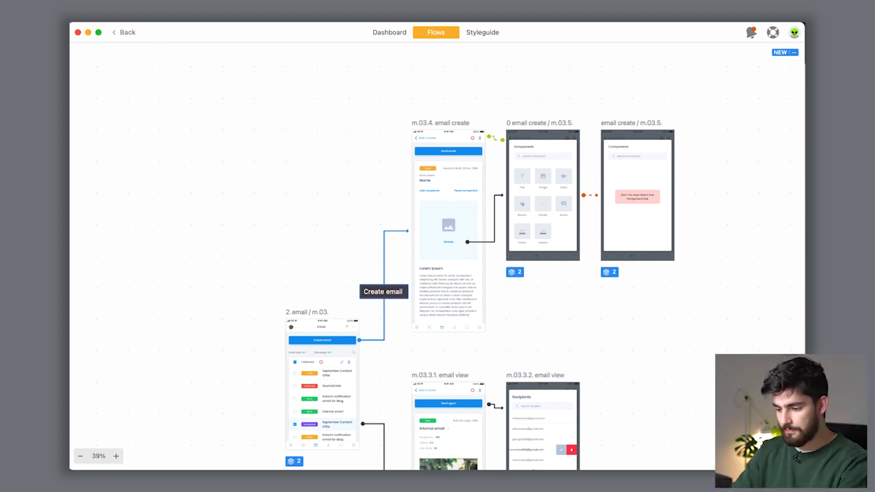
key(ctrl+a)
text(ta)
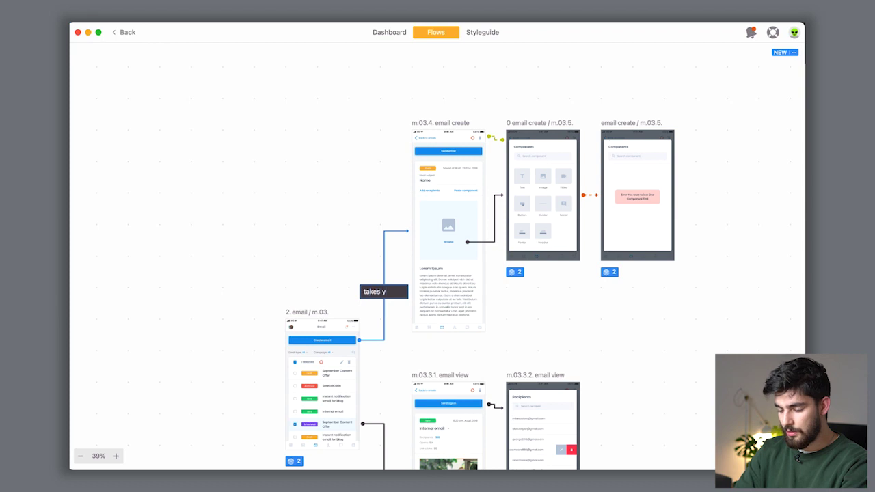
text(kes you to create page, should sign in first)
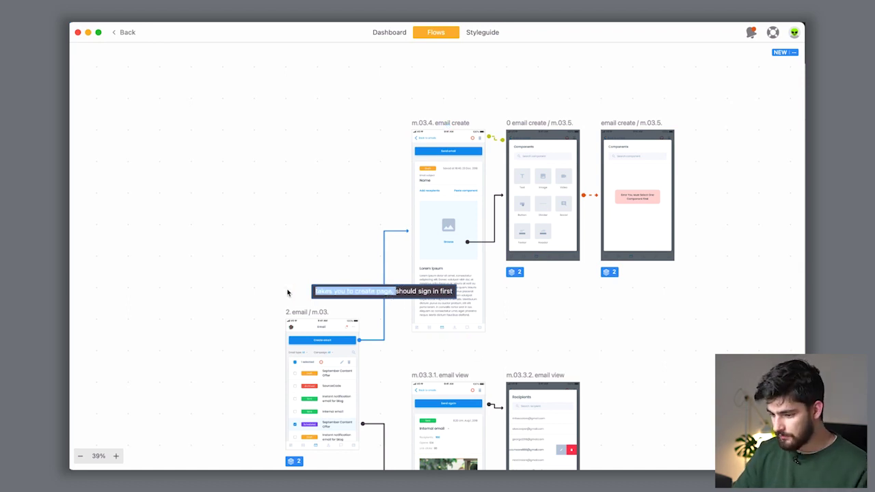
scroll(404, 287, up, 5)
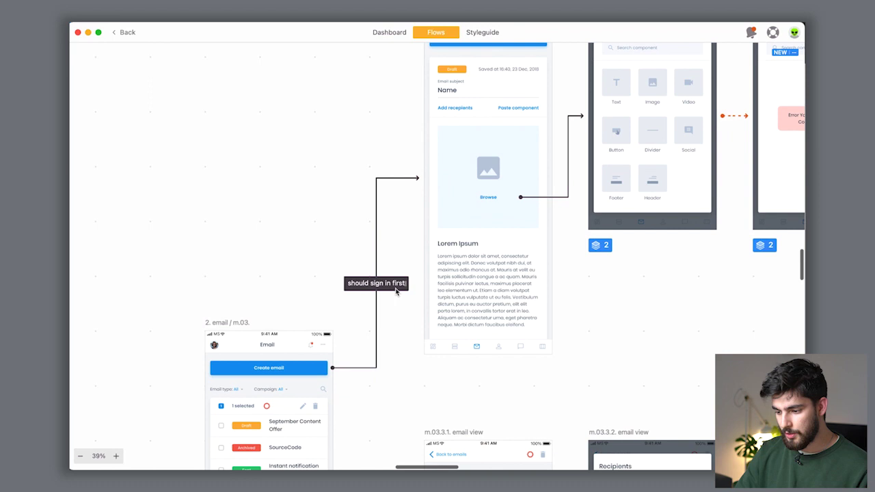
mouse_move(407, 284)
mouse_down()
mouse_move(387, 283)
mouse_move(527, 283)
mouse_move(400, 280)
mouse_up()
scroll(382, 285, down, 5)
scroll(378, 286, up, 2)
scroll(301, 235, right, 2)
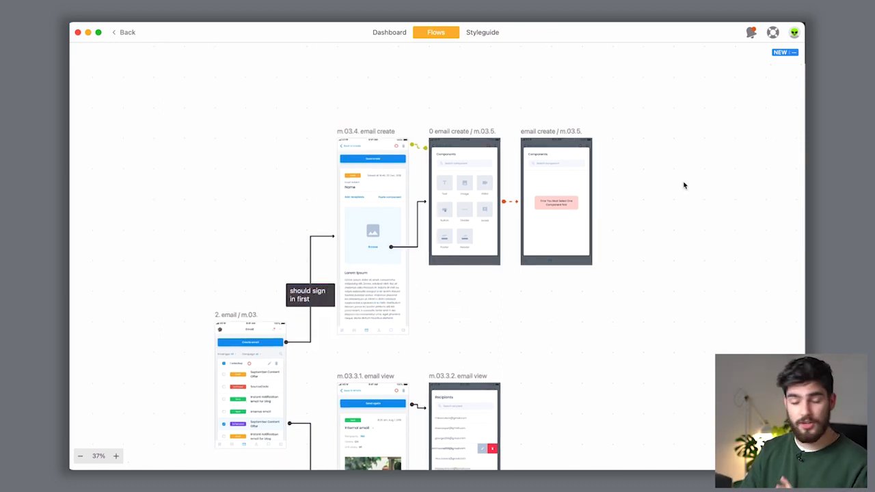
Add a text label reading "Create email Flow" on the canvas above the email screens.
click(532, 216)
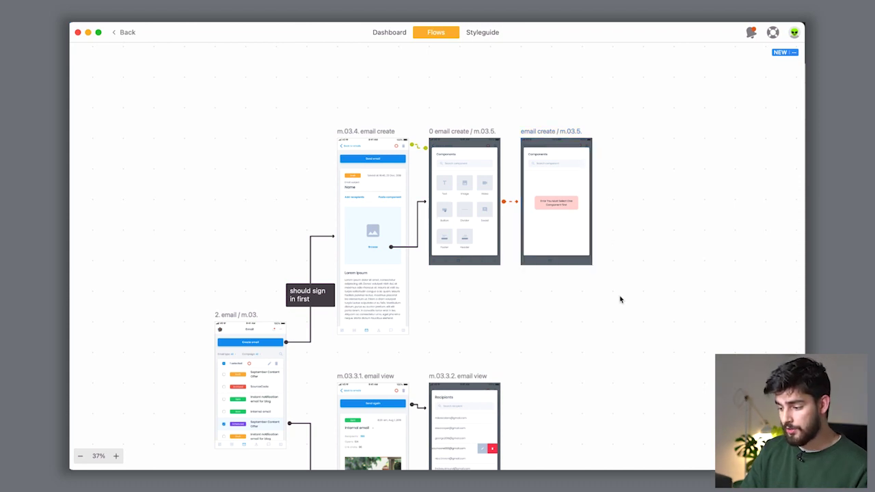
key(t)
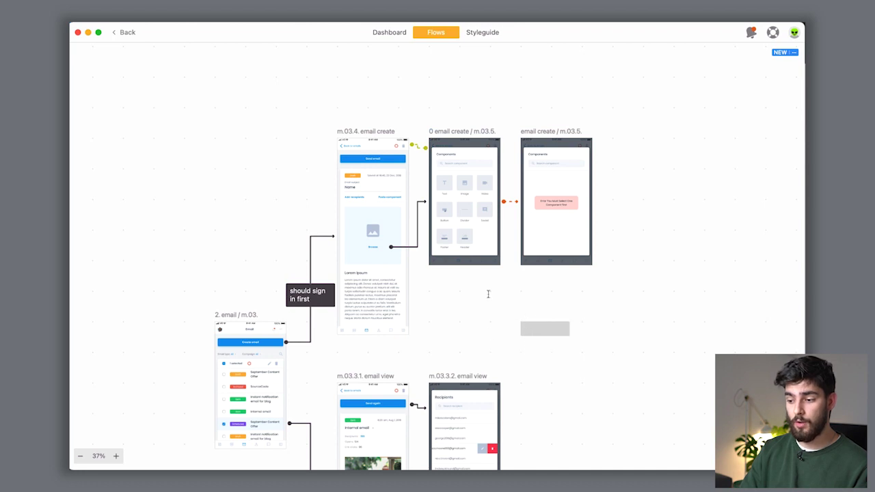
scroll(233, 113, up, 2)
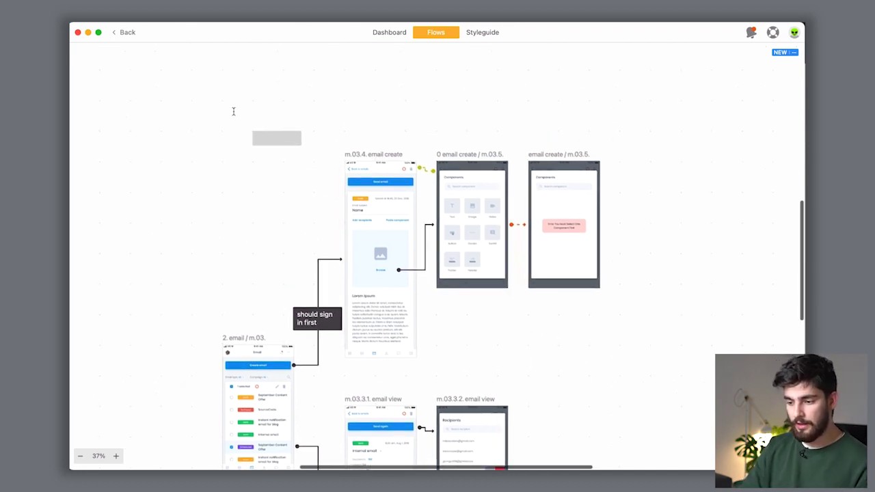
click(227, 124)
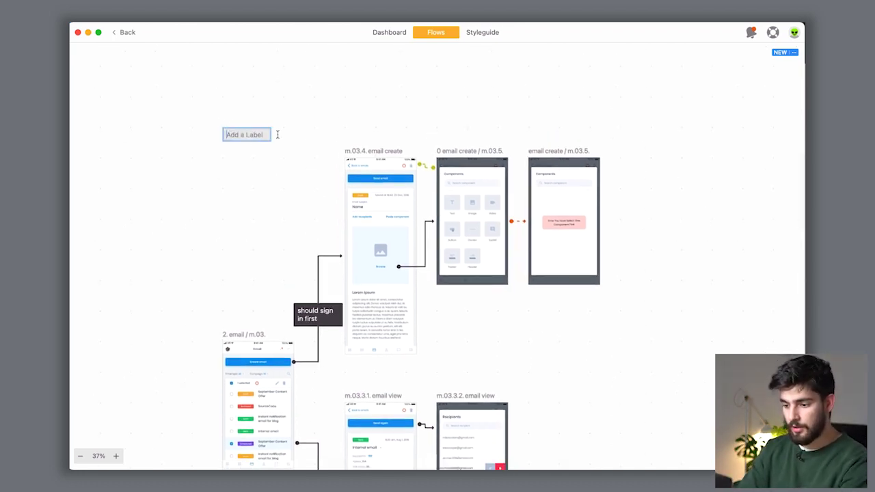
text(Create email Flow)
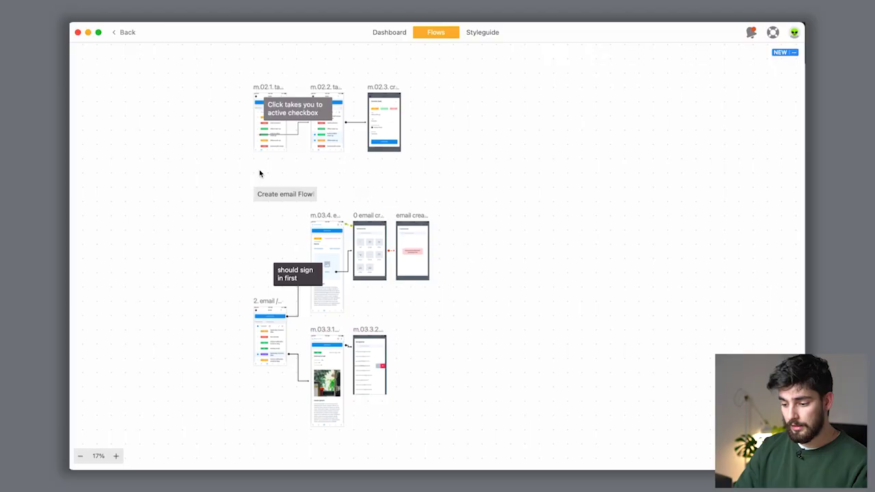
Add a text label reading "Create task flow" above the m.02.1. tasks screen.
scroll(260, 173, up, 3)
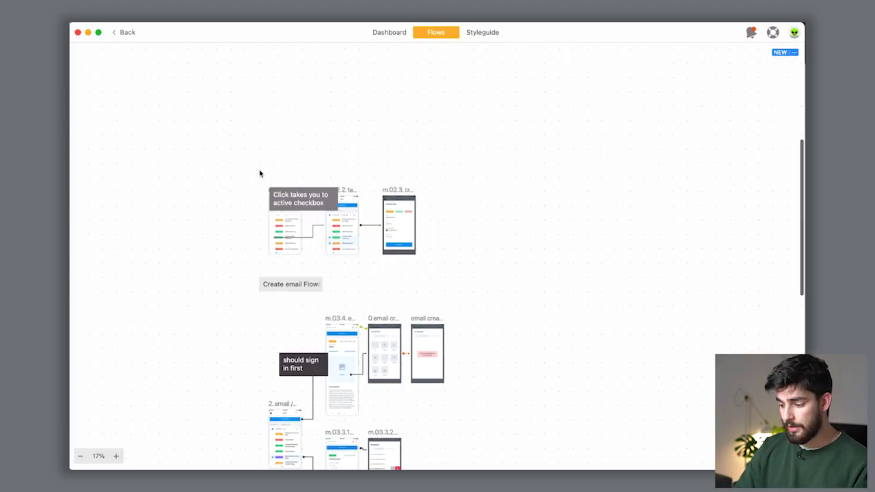
click(270, 197)
text(Create task flow)
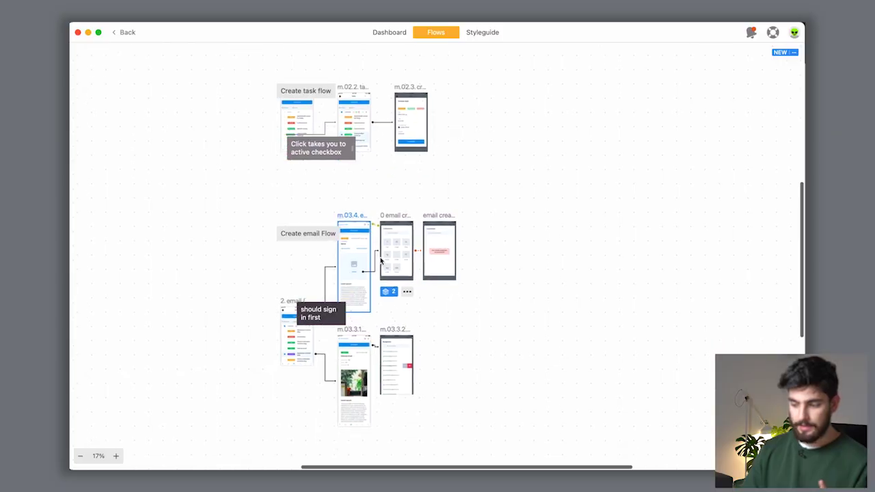
click(524, 286)
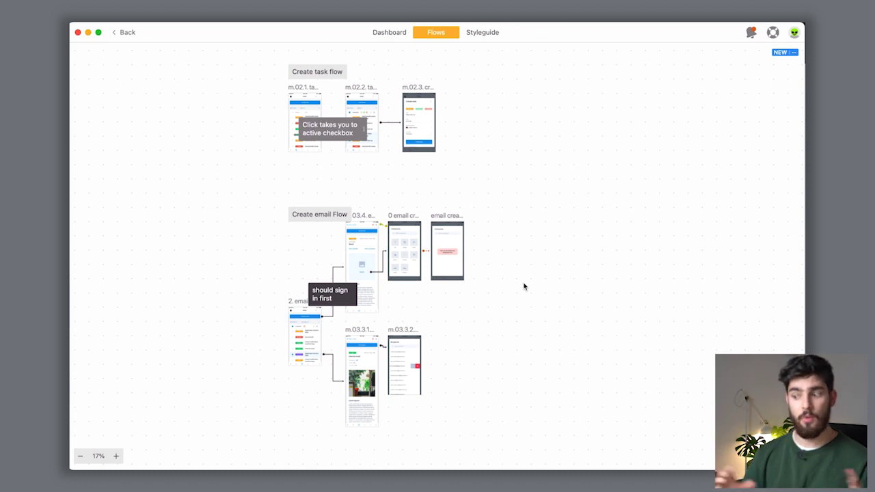
click(359, 217)
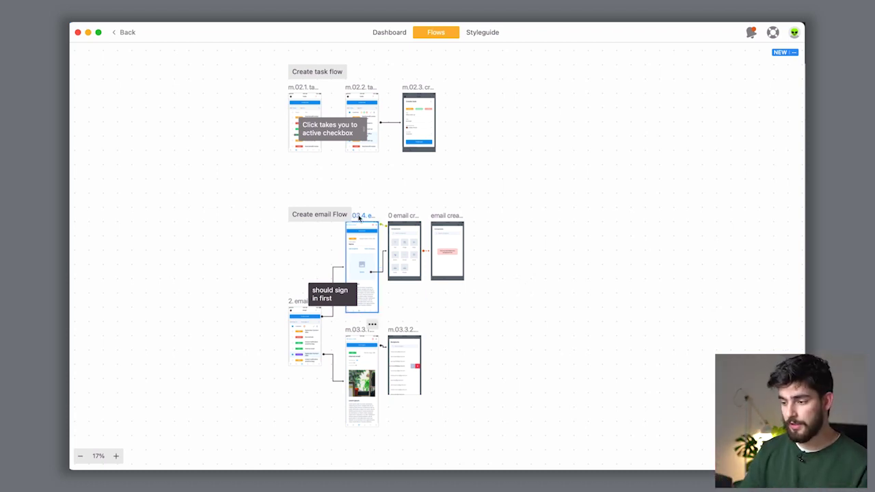
click(479, 275)
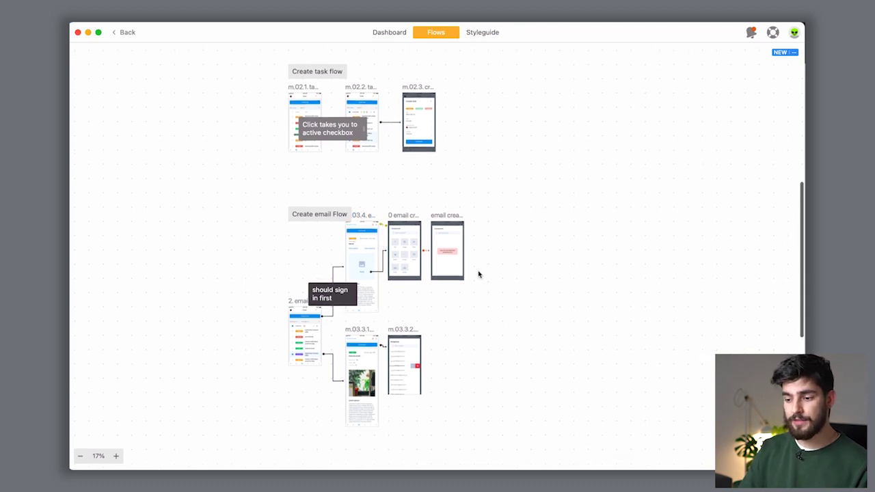
Open the ACME Desktop project, review its styleguide's Text Style Catalog and Spacing and Layout sections, and return to the project dashboard.
click(129, 39)
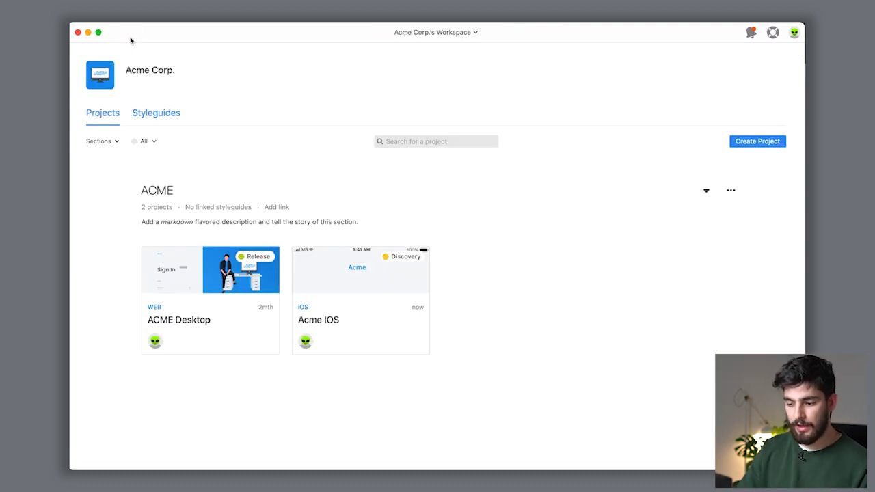
click(211, 349)
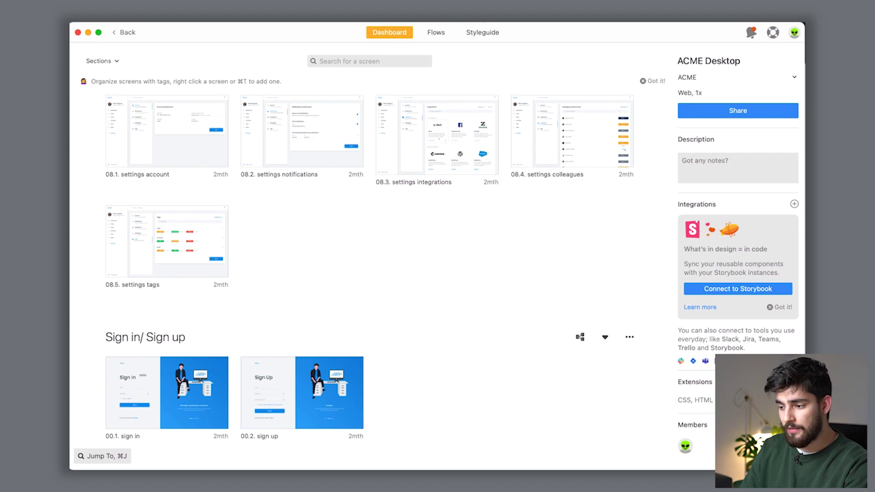
click(484, 34)
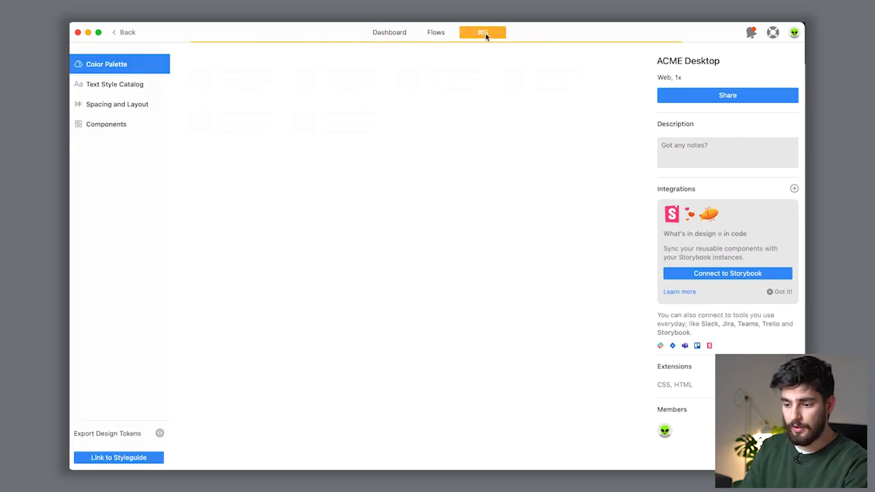
click(117, 89)
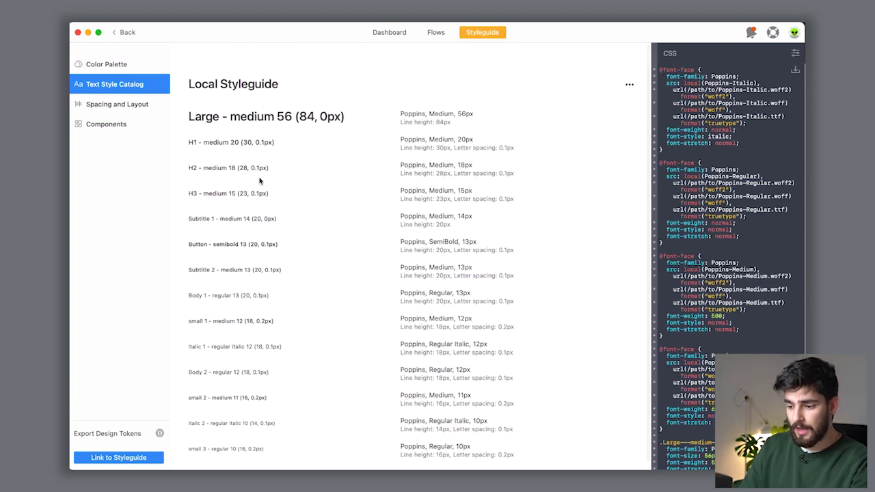
click(118, 105)
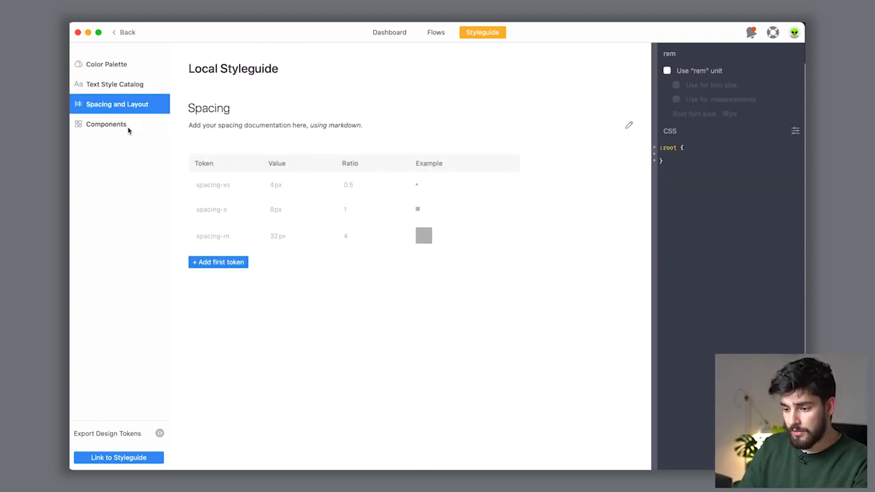
click(133, 106)
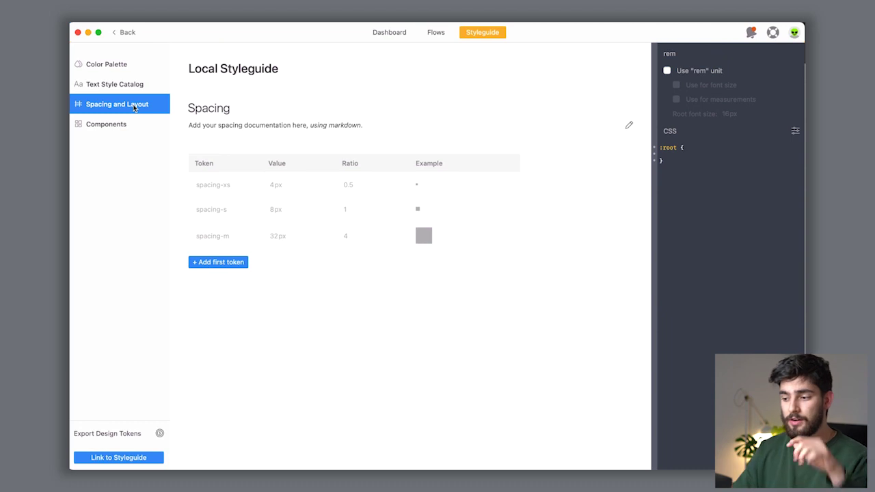
click(383, 34)
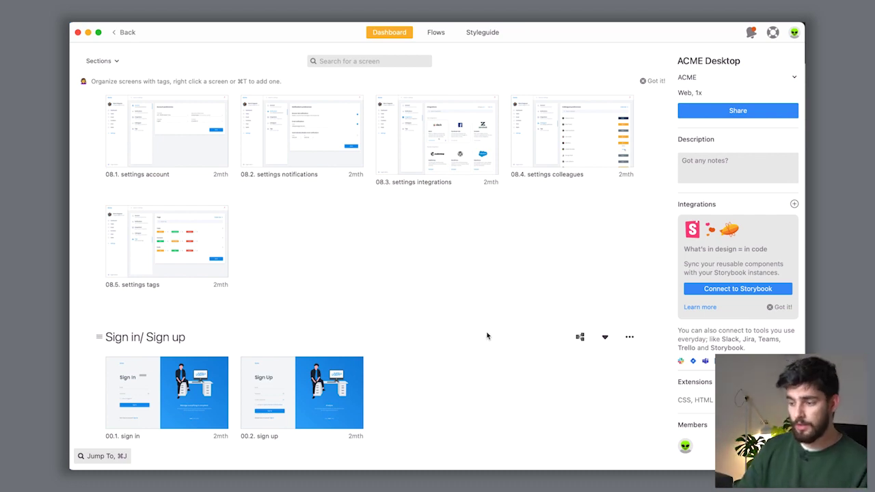
Open the flow board of the Acme IOS project and look over its labelled task and email flows.
click(433, 34)
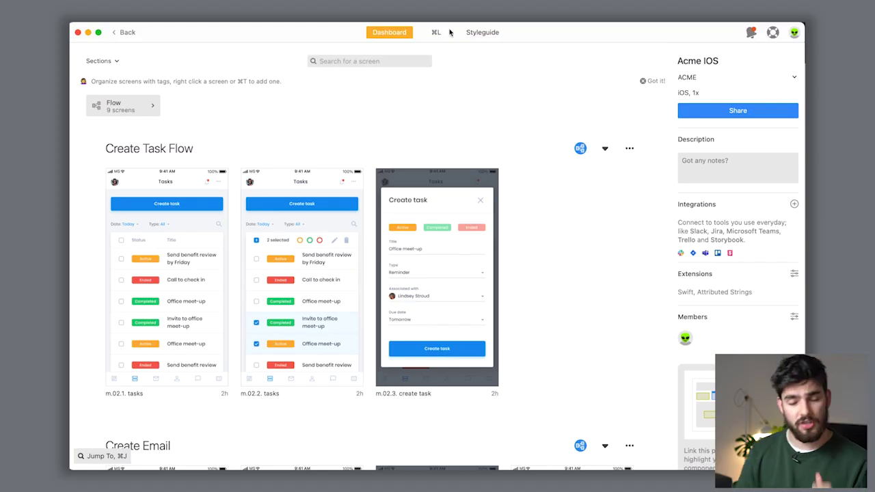
click(445, 32)
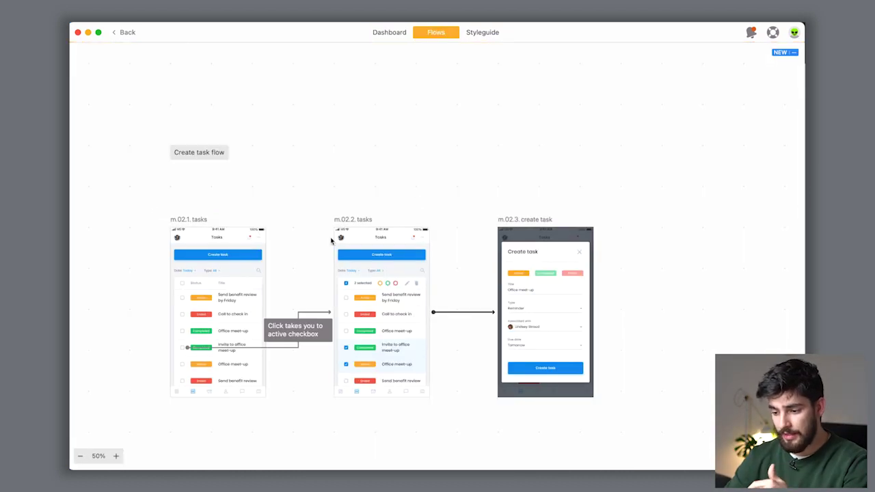
scroll(293, 258, down, 3)
scroll(292, 258, down, 5)
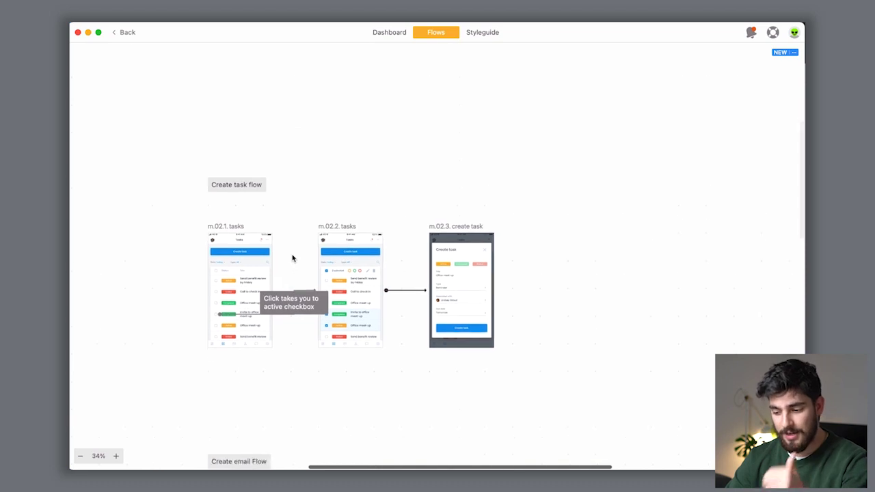
scroll(292, 258, down, 3)
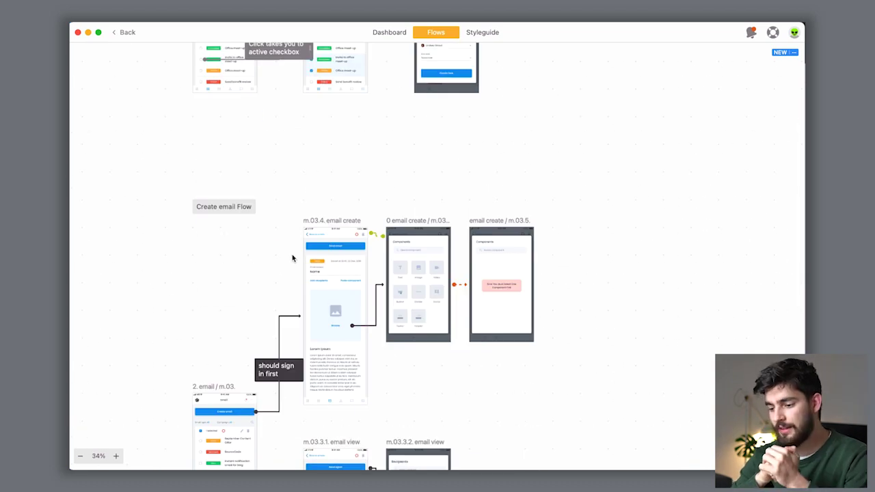